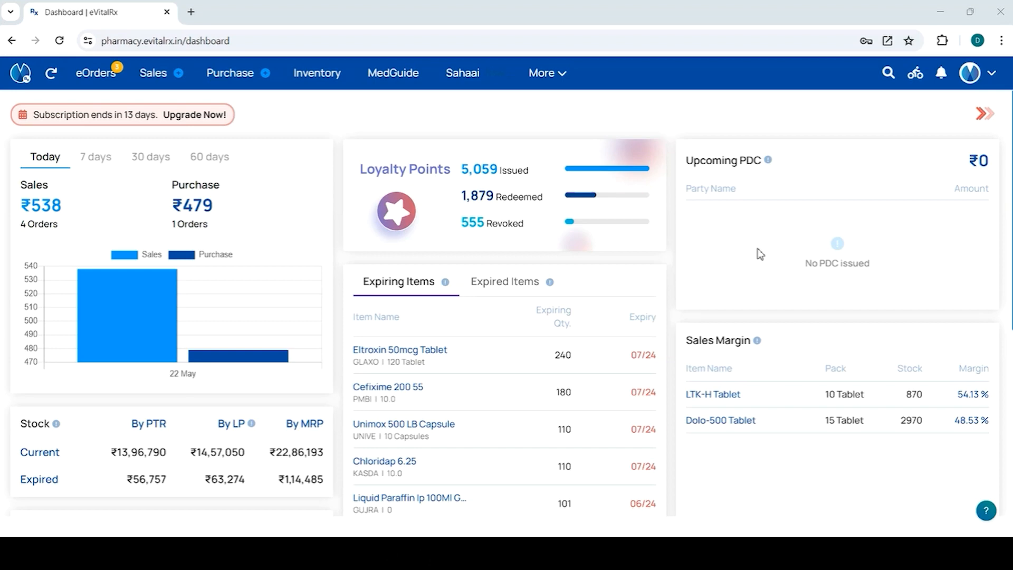
Step: Open the VitRun integration in the account settings, turn it on in its configuration and submit the change
left_click(970, 73)
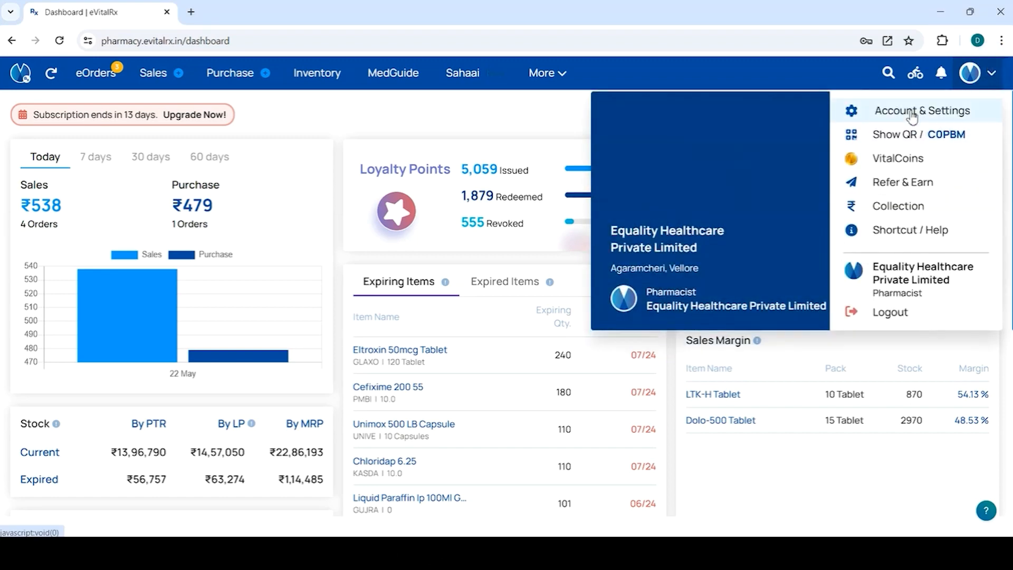
left_click(911, 112)
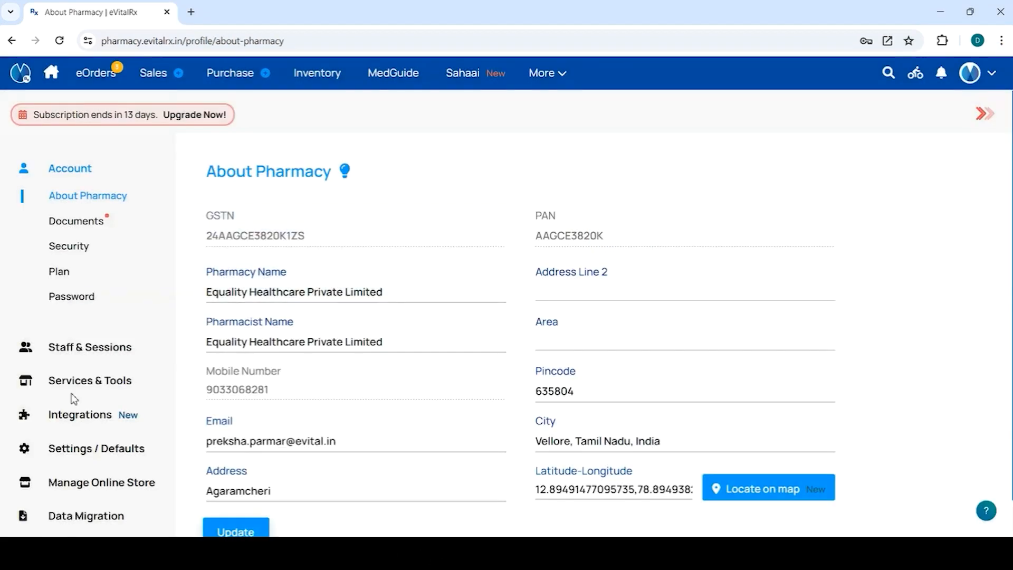
left_click(98, 416)
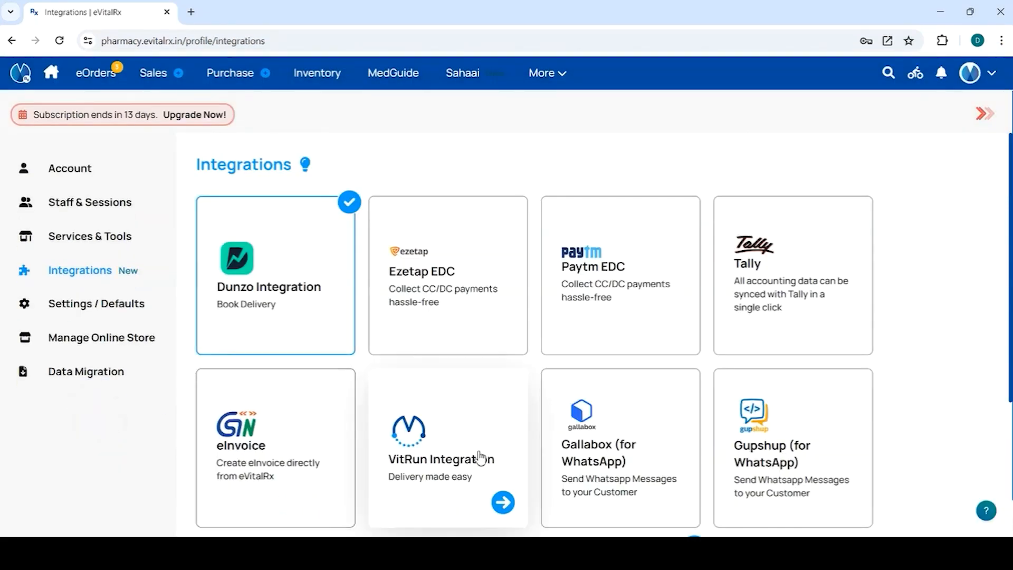
left_click(479, 457)
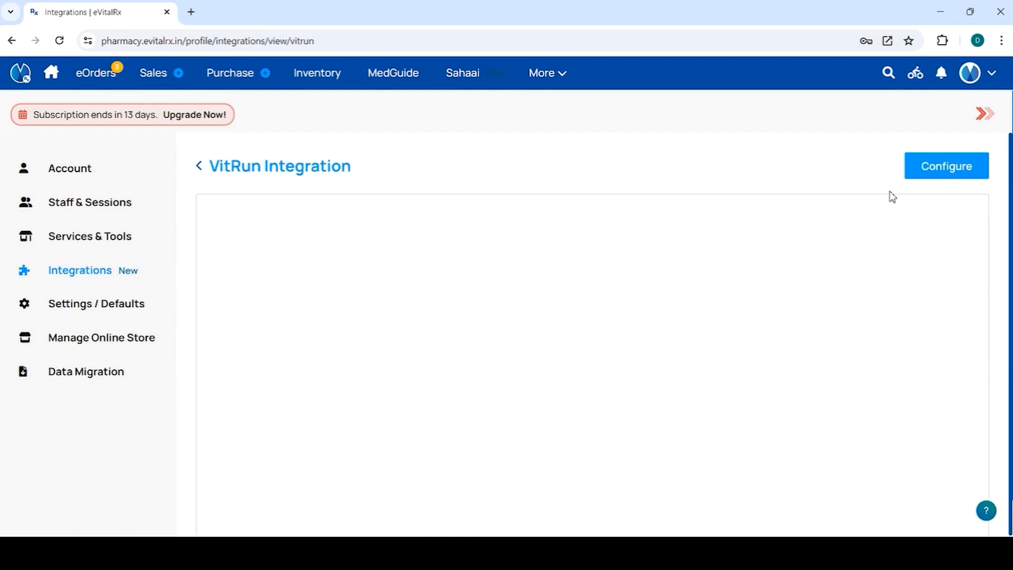
left_click(936, 172)
left_click(934, 169)
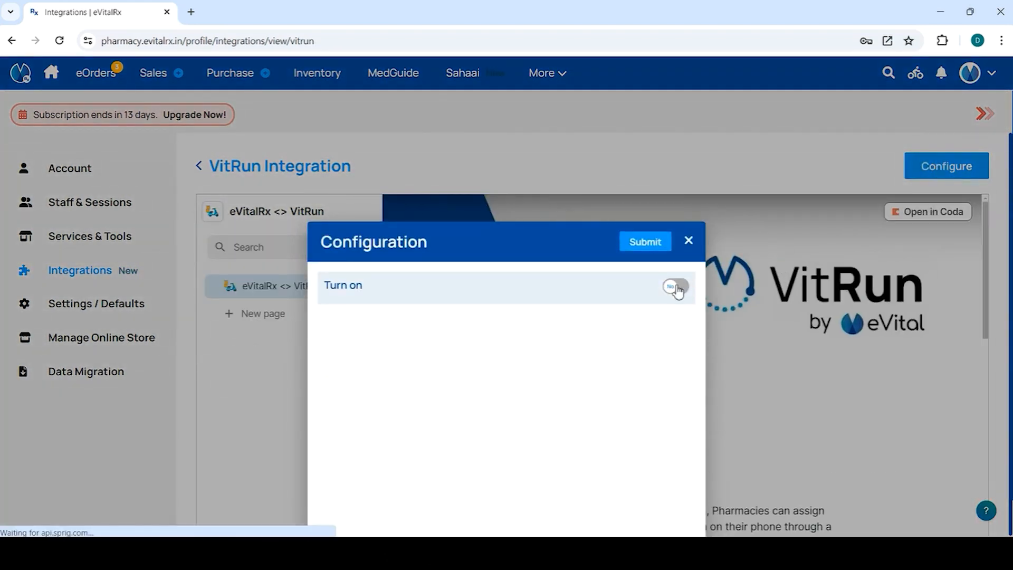
left_click(679, 286)
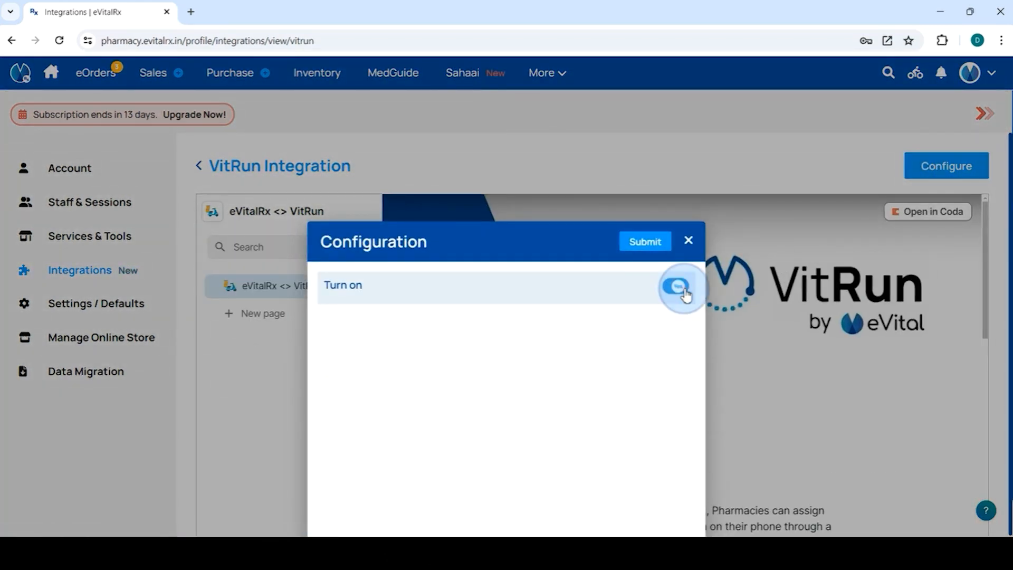
left_click(644, 243)
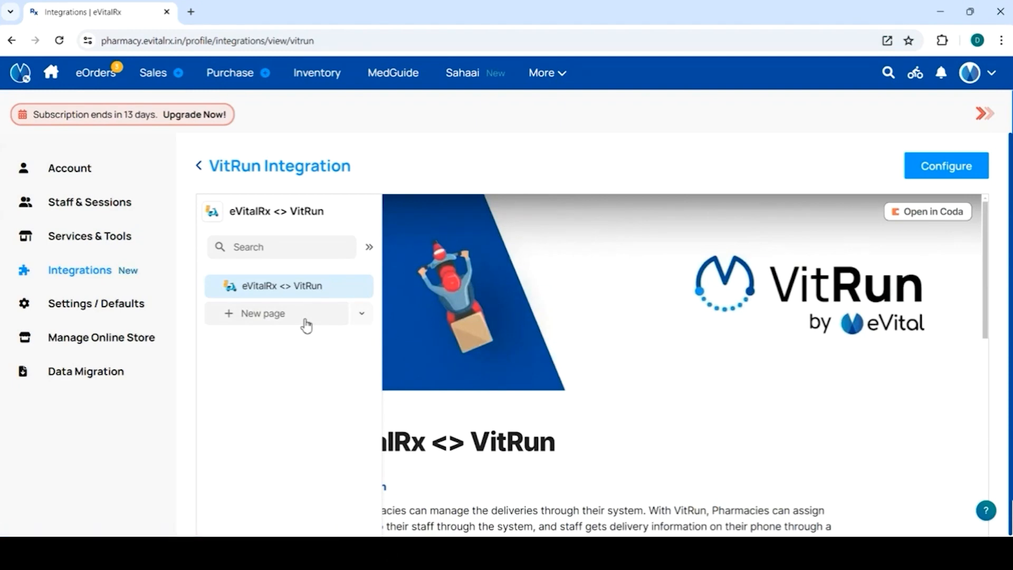
Step: Start a new staff role named "Delivery Boy"
mouse_move(105, 203)
left_click(123, 258)
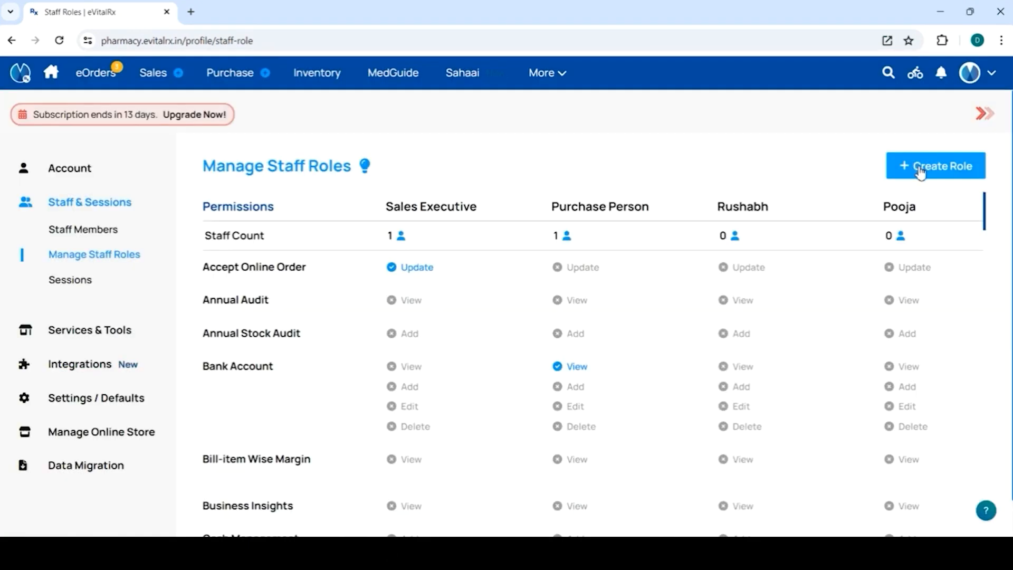
left_click(921, 172)
left_click(376, 212)
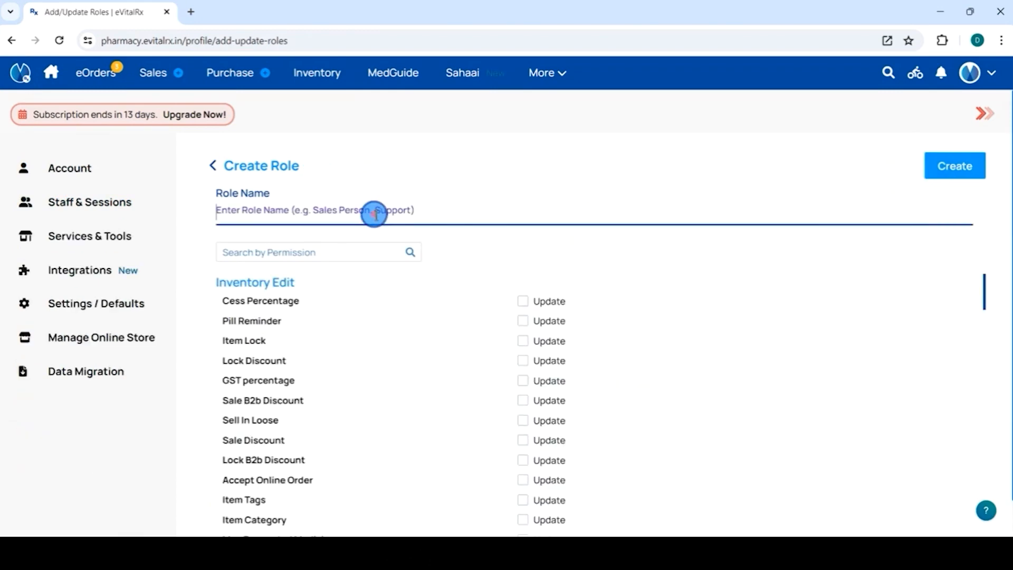
type("Del")
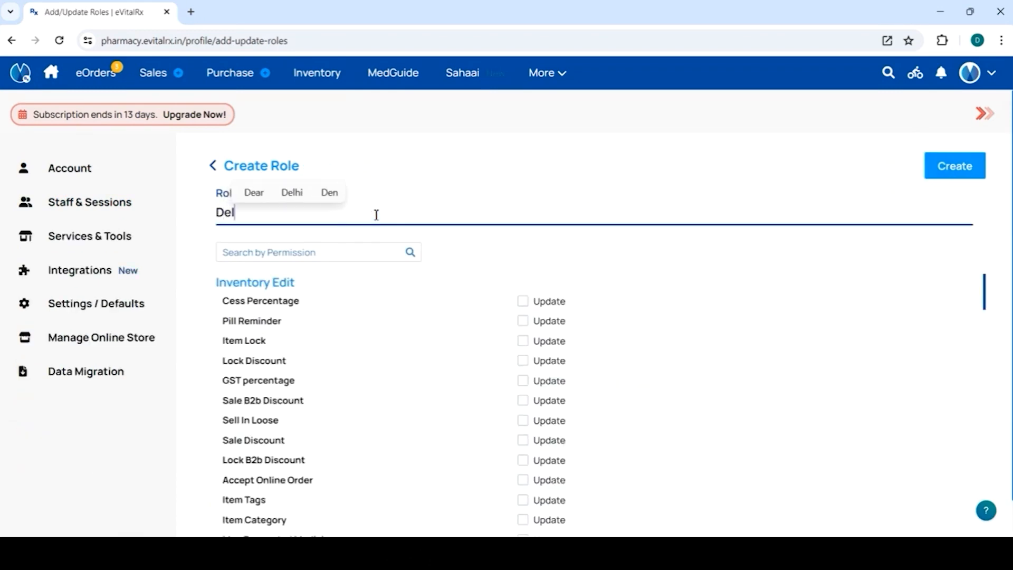
type("ivery Boy")
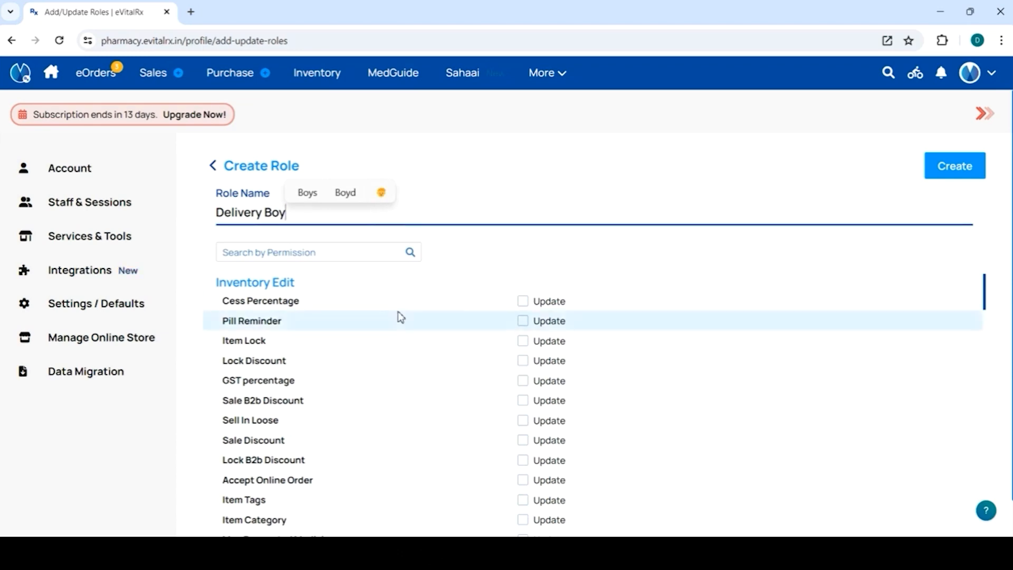
Step: Grant the role the Add permission for Delivery Person and confirm creating the role
scroll(398, 316, "down", 10)
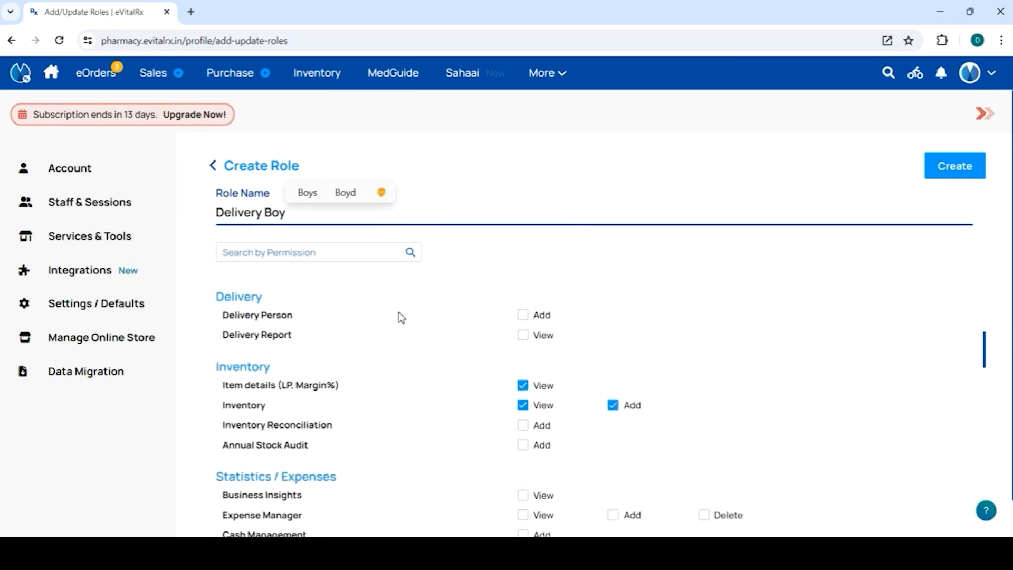
scroll(486, 416, "down", 8)
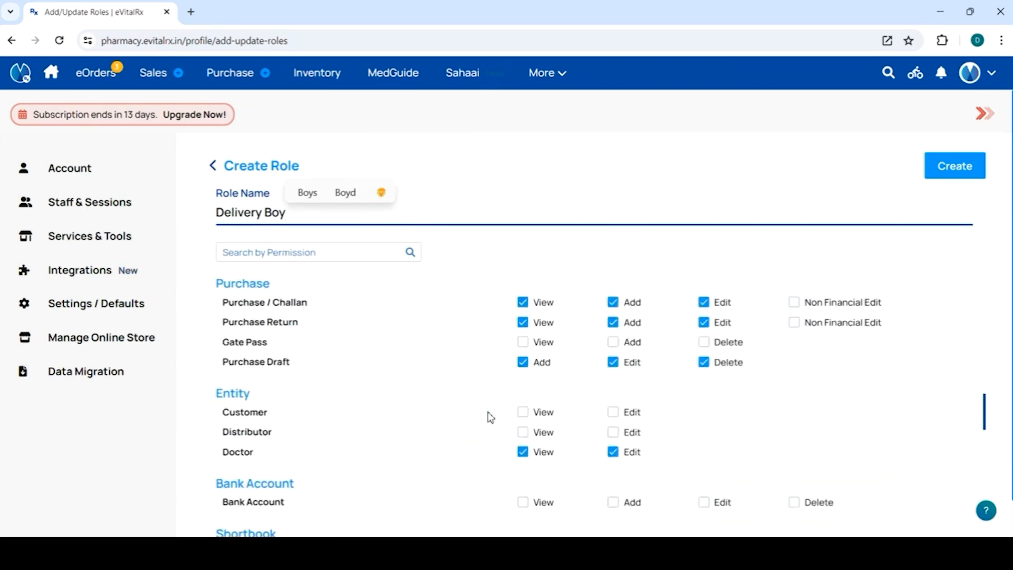
scroll(488, 417, "up", 8)
scroll(490, 415, "up", 4)
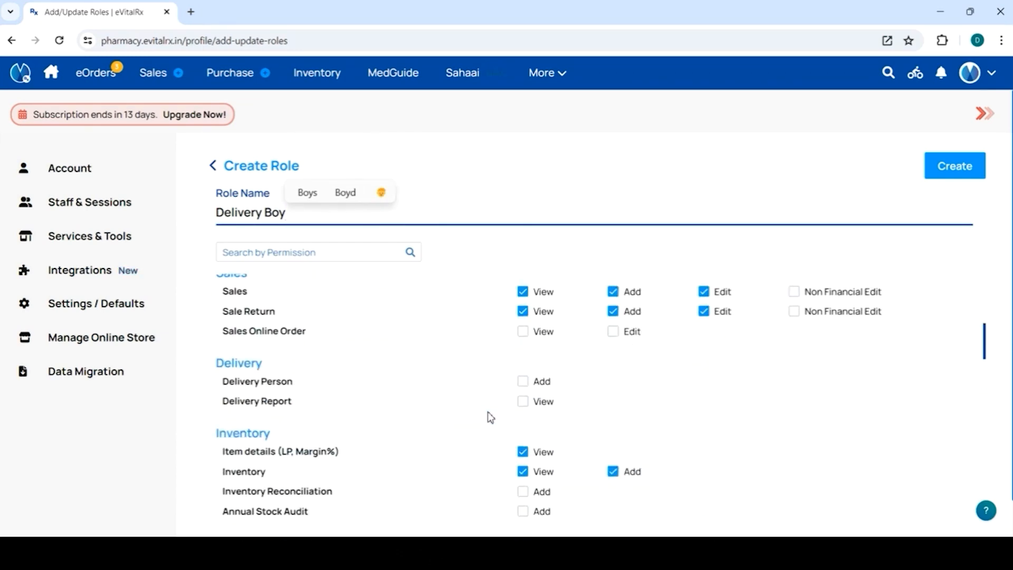
left_click(527, 387)
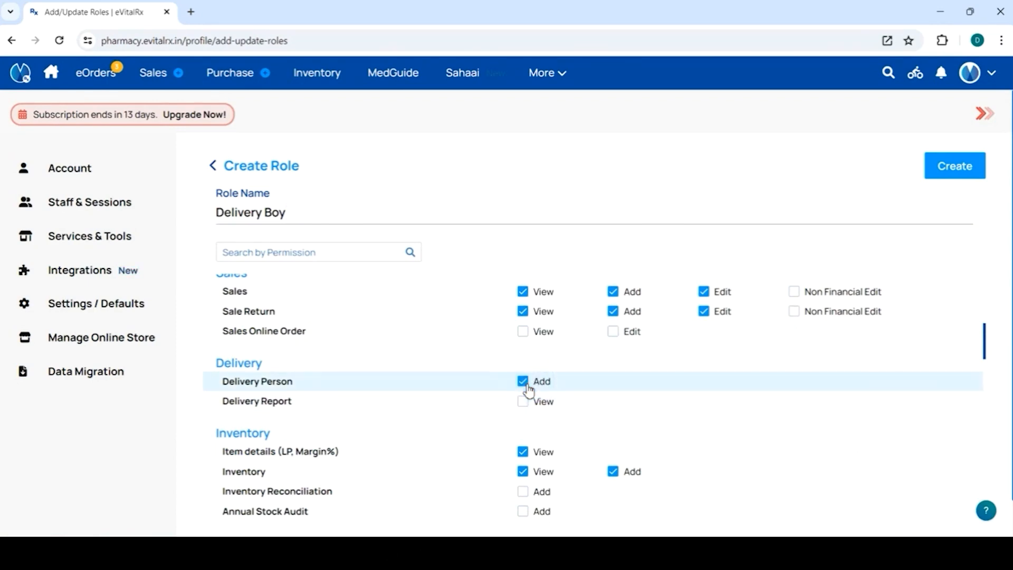
left_click(943, 177)
left_click(474, 322)
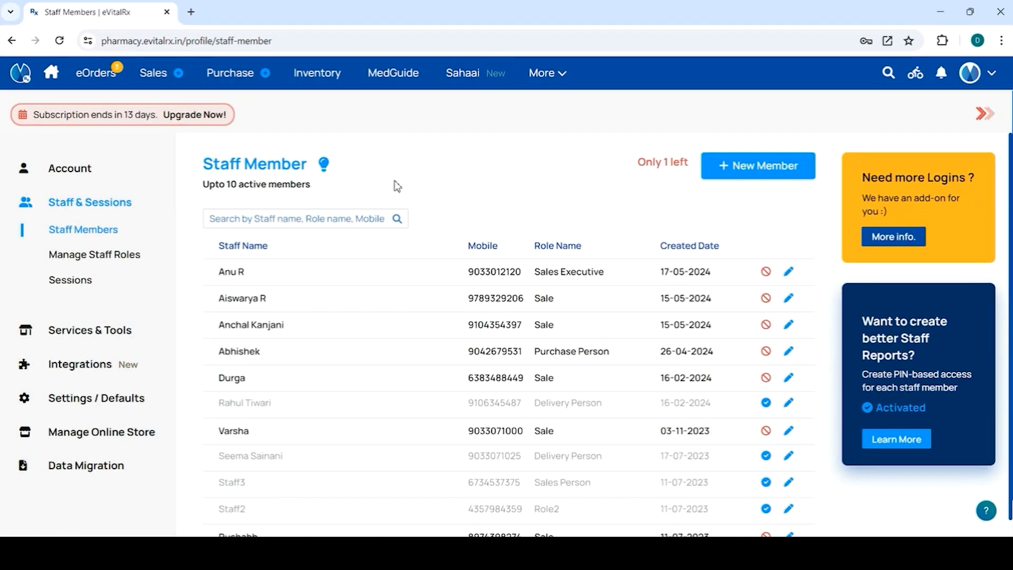
Step: Assign the Delivery Boy role to the active Sale staff member created on 16-02-2024 and confirm the update
left_click(789, 378)
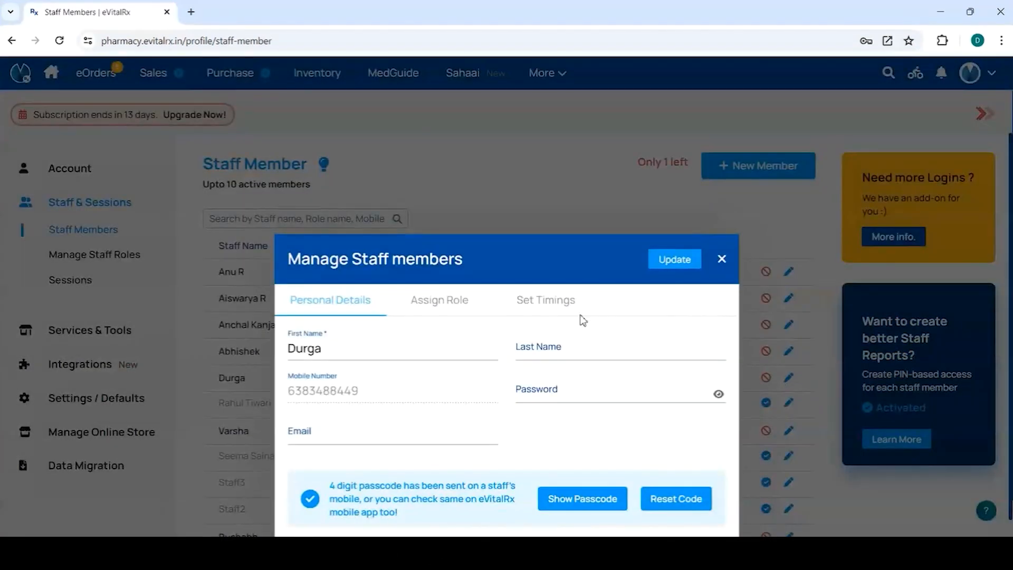
left_click(442, 302)
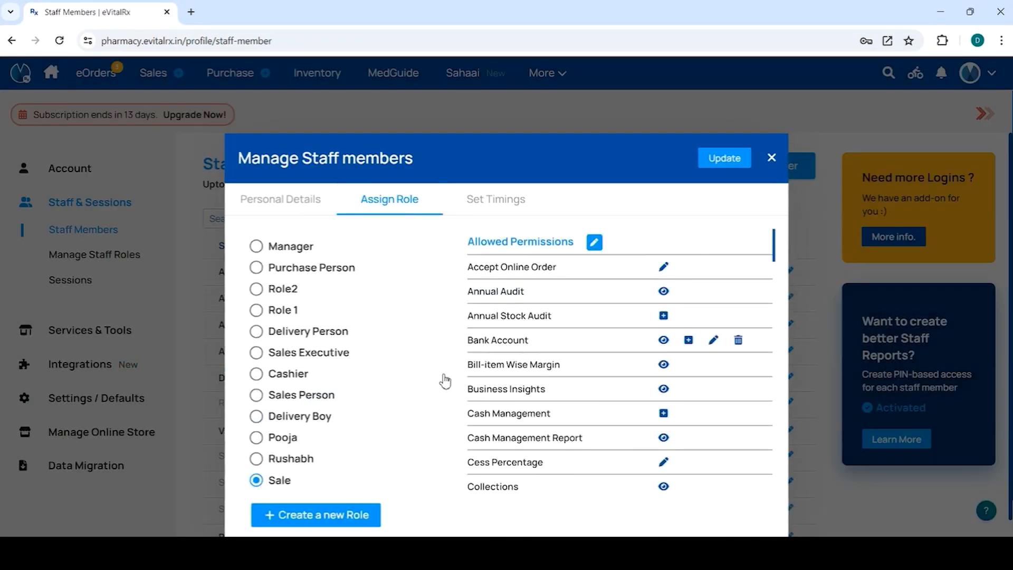
left_click(256, 416)
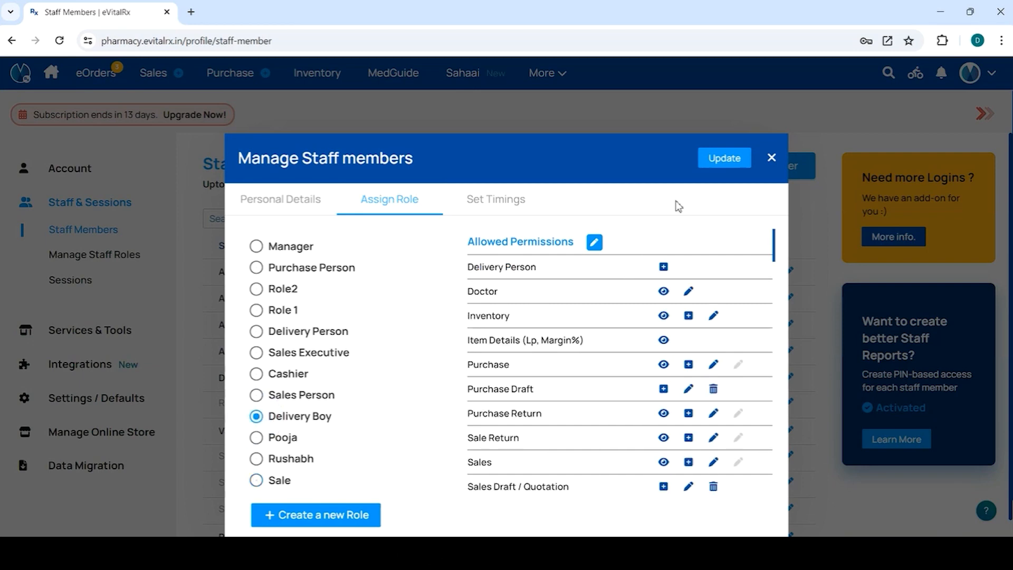
left_click(716, 160)
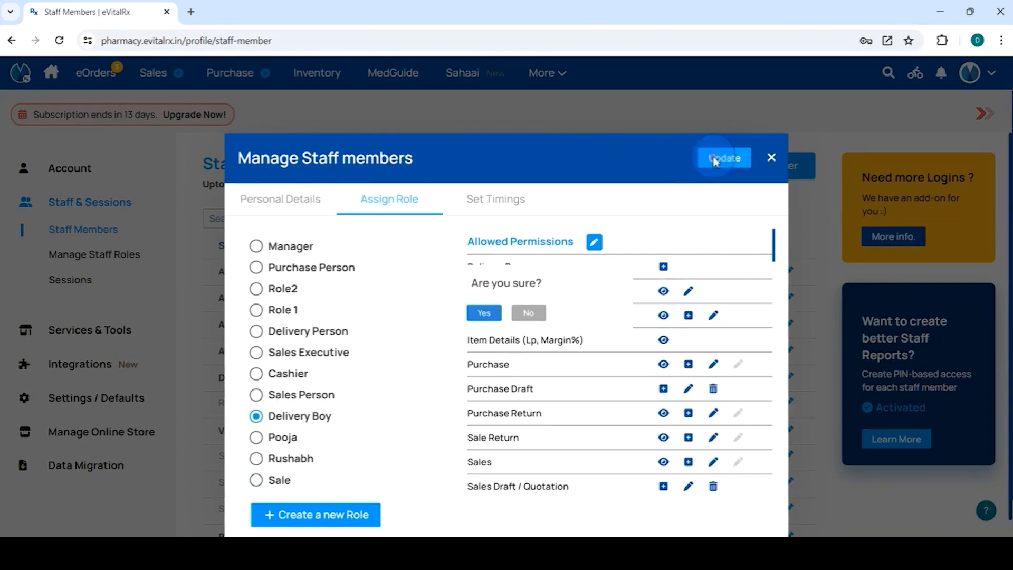
left_click(473, 321)
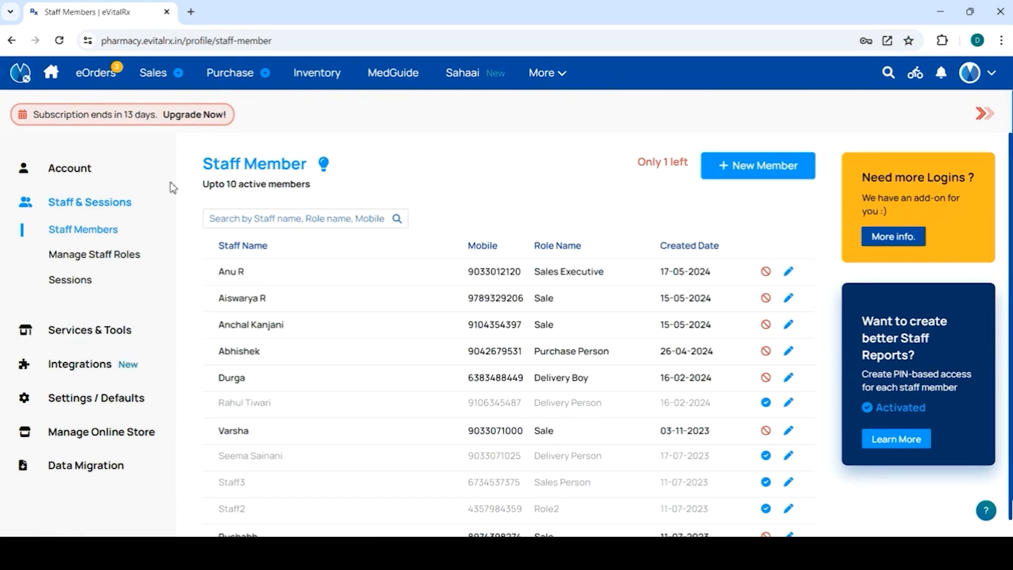
Step: Start a new sales bill and select the customer by name
mouse_move(155, 78)
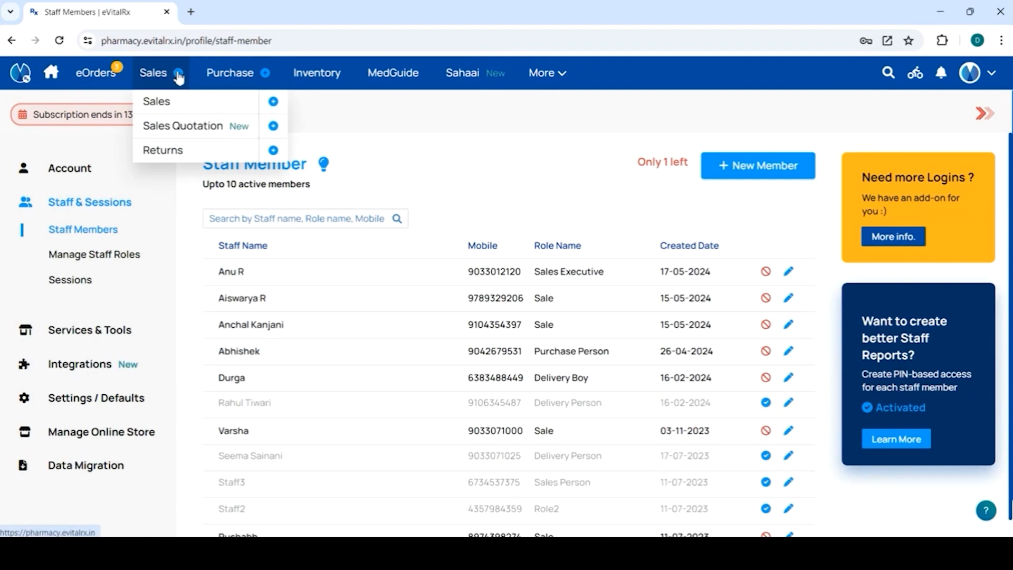
left_click(175, 73)
left_click(362, 163)
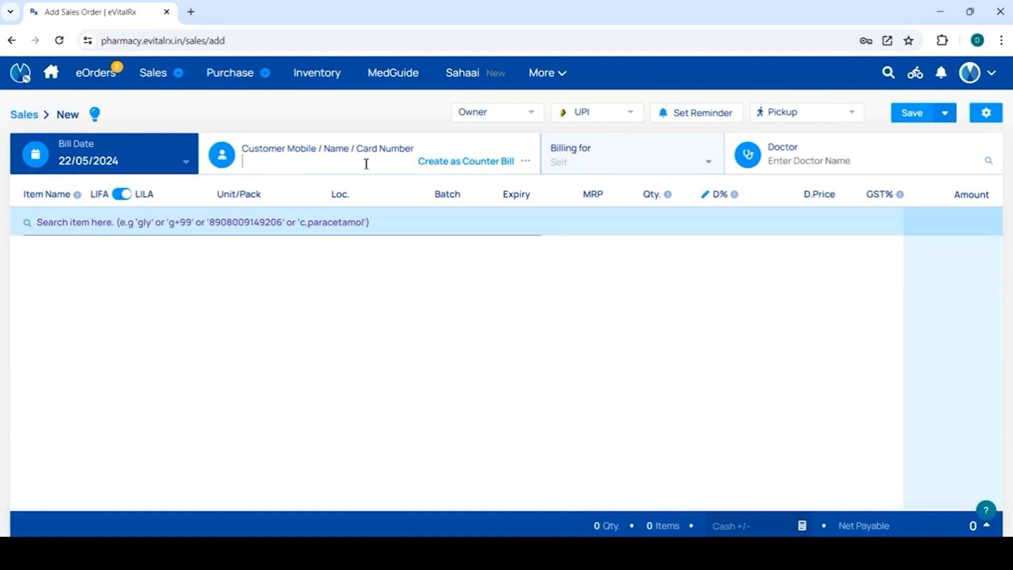
type("Durga")
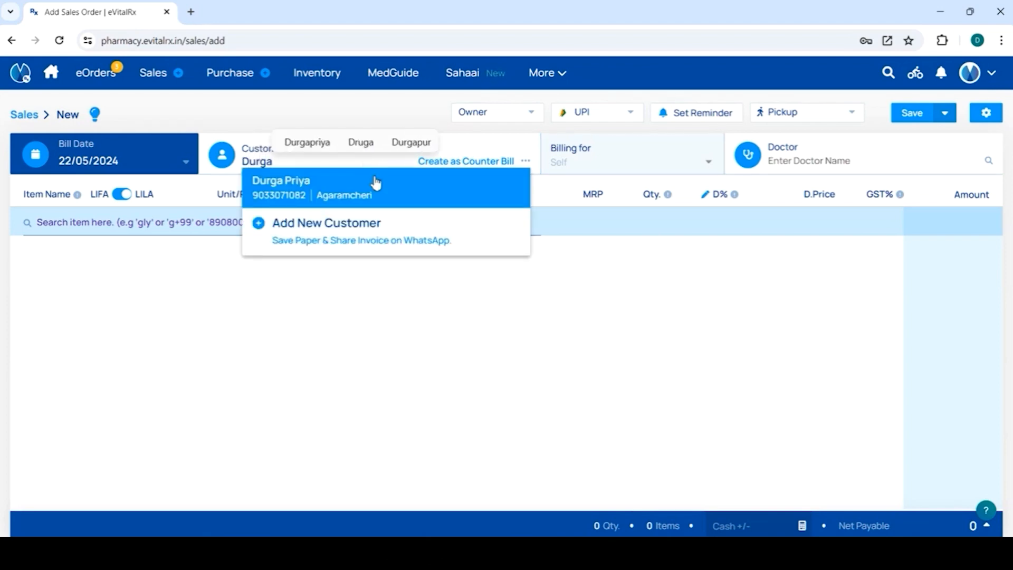
left_click(375, 185)
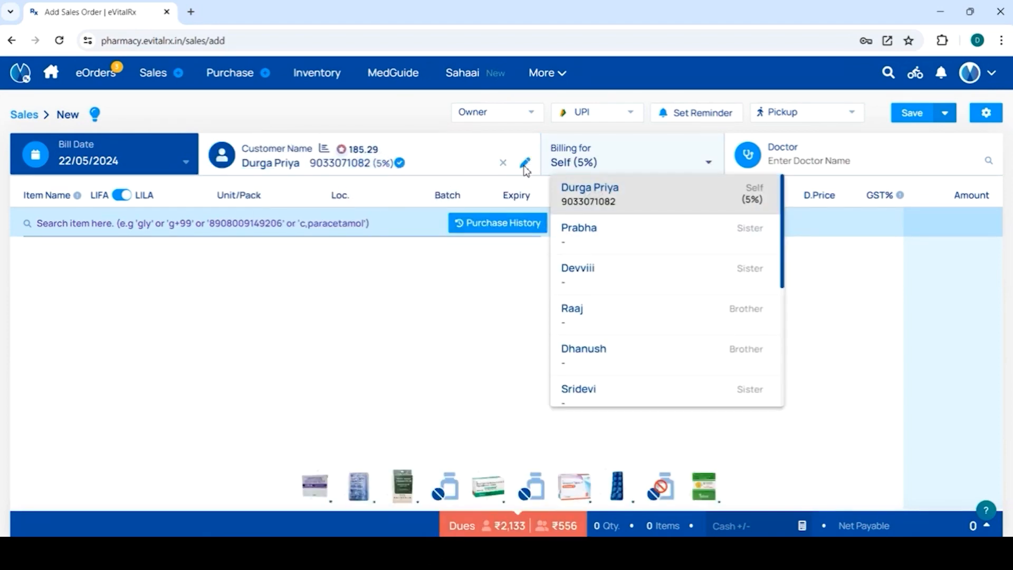
Step: Set the last address in the customer's details as the bill's delivery address and confirm it
left_click(525, 164)
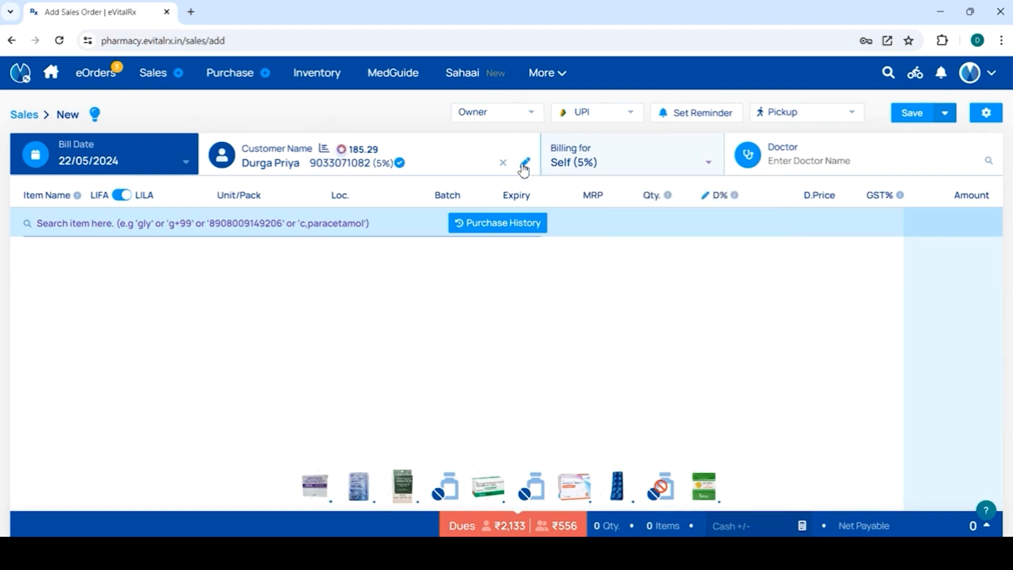
left_click(525, 165)
scroll(388, 392, "down", 2)
scroll(398, 451, "up", 2)
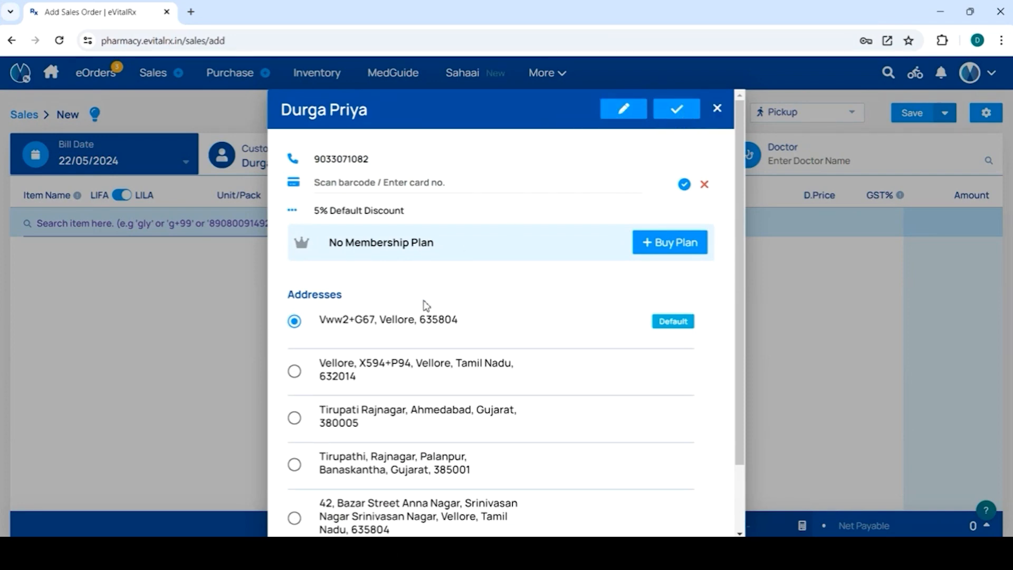
scroll(386, 437, "down", 2)
left_click(294, 491)
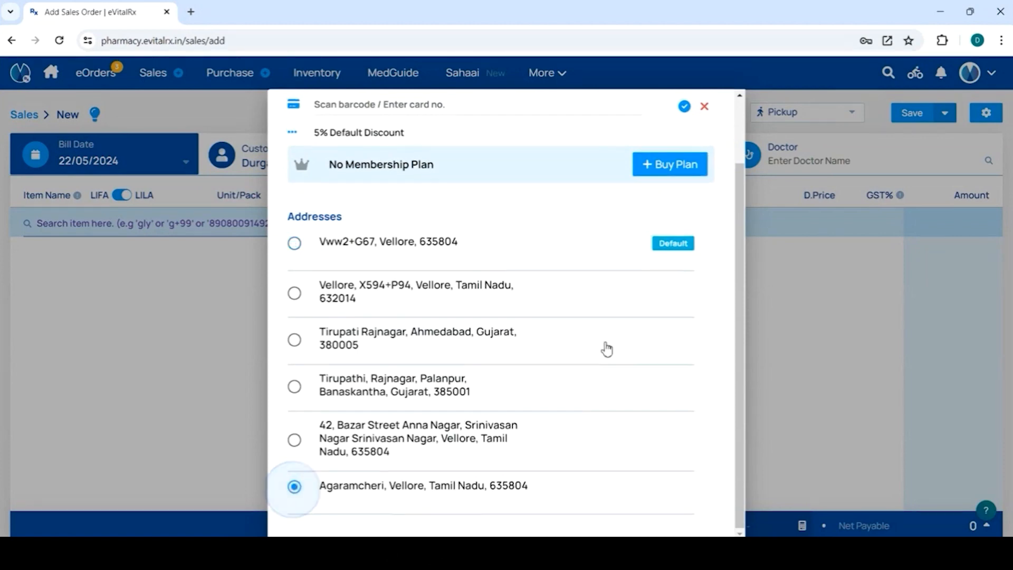
scroll(606, 345, "up", 2)
left_click(681, 110)
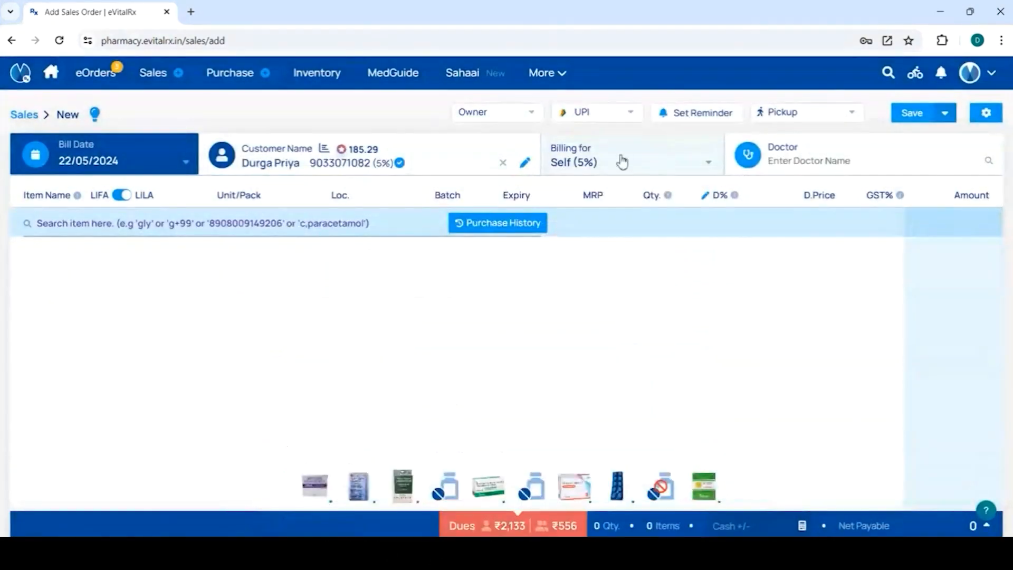
Step: Enter the doctor's name on the bill, then save it with delivery booking, continuing with loyalty points instead of the discount
left_click(809, 160)
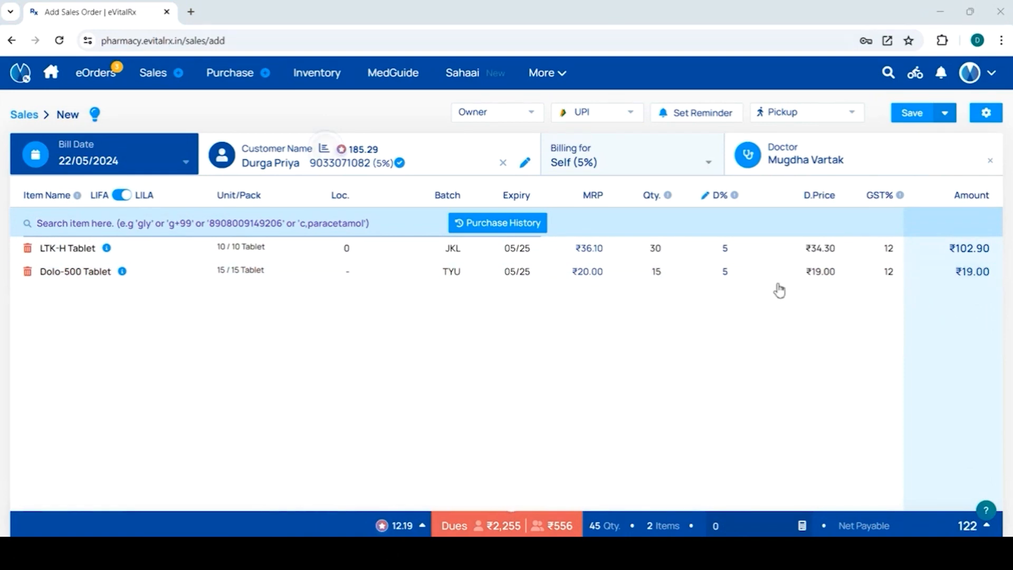
left_click(945, 115)
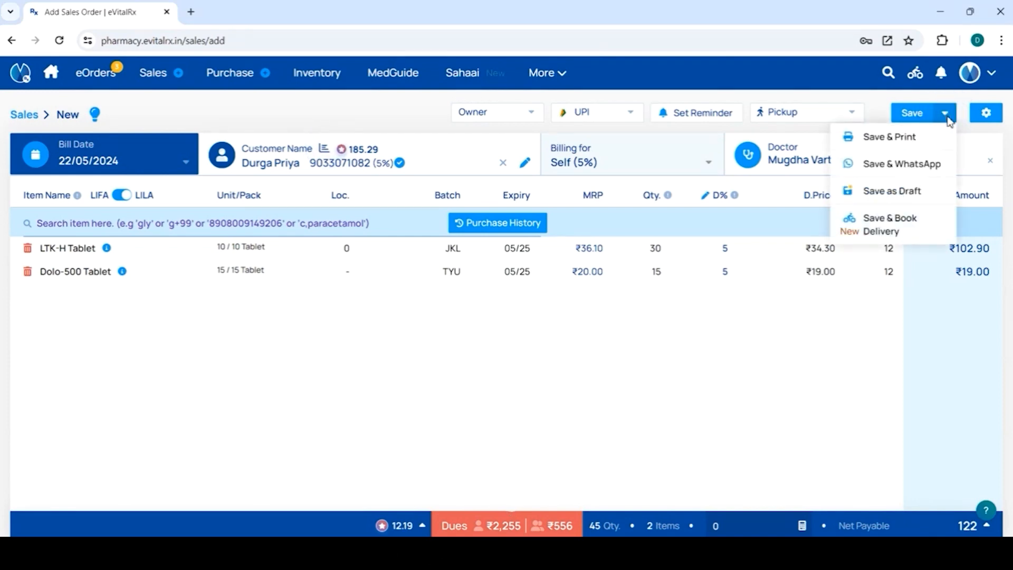
left_click(901, 223)
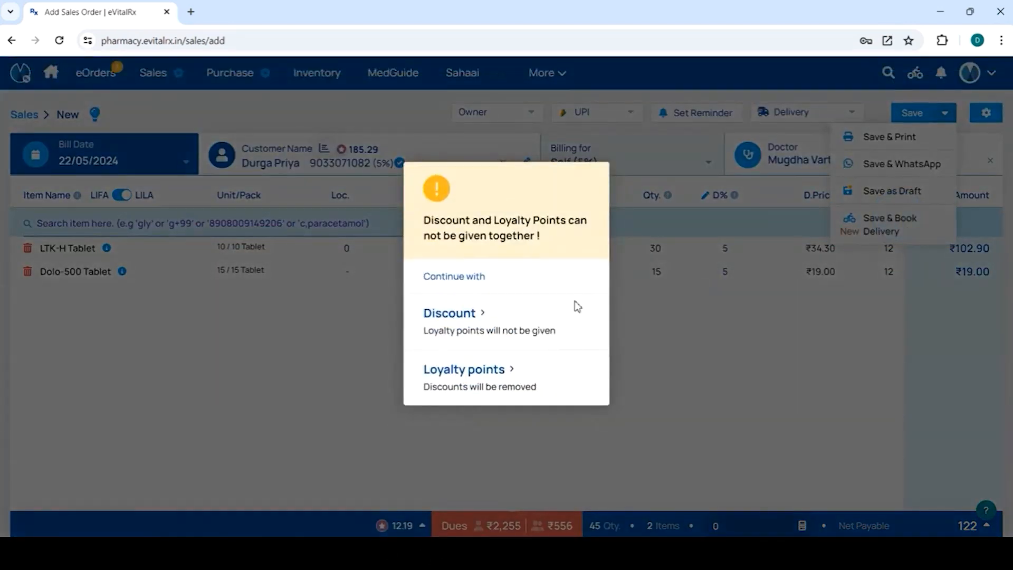
left_click(430, 384)
left_click(894, 220)
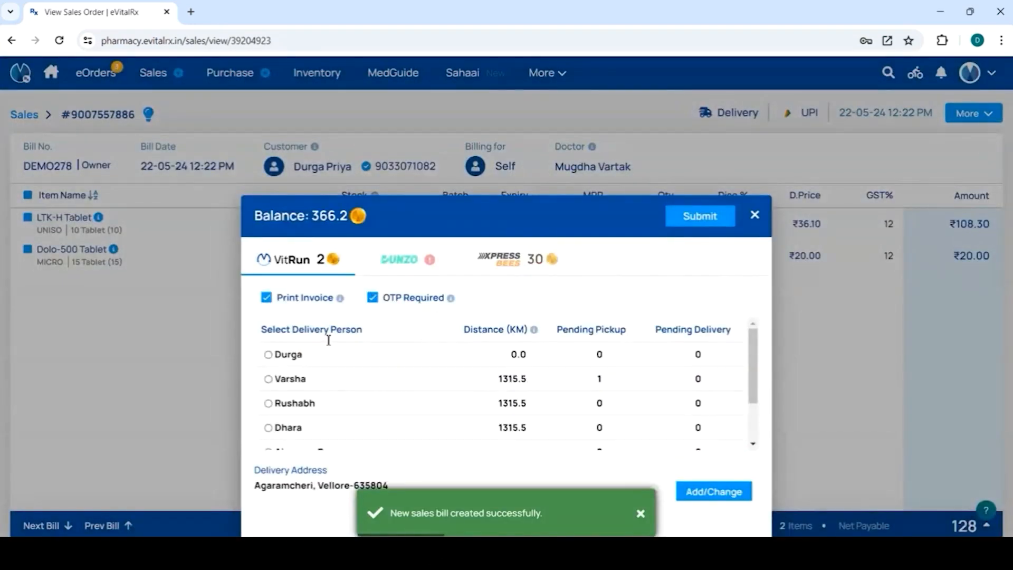
Step: Look through the available VitRun delivery persons and the customer's saved addresses for the delivery
left_click(269, 355)
scroll(323, 388, "down", 2)
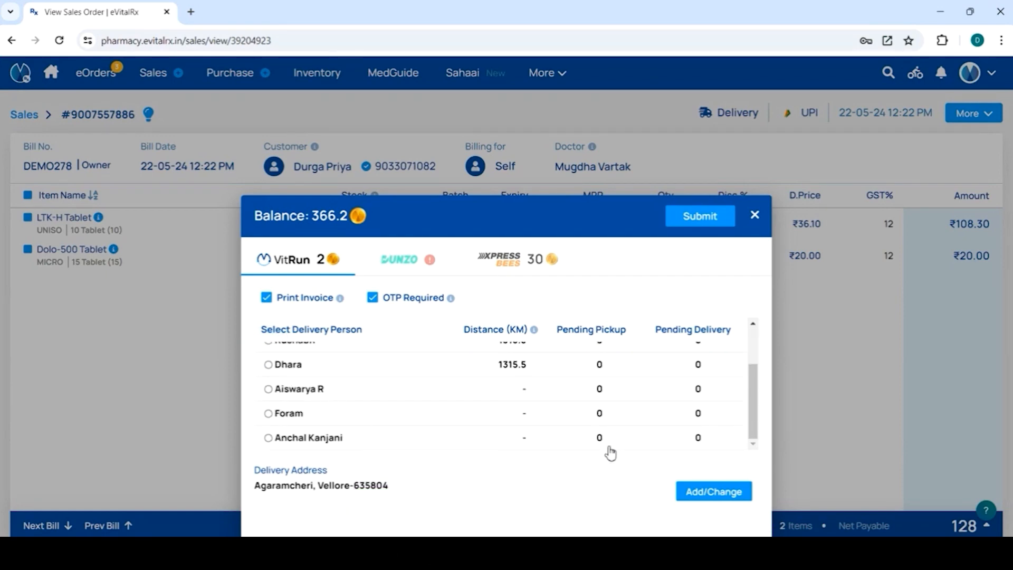
left_click(709, 493)
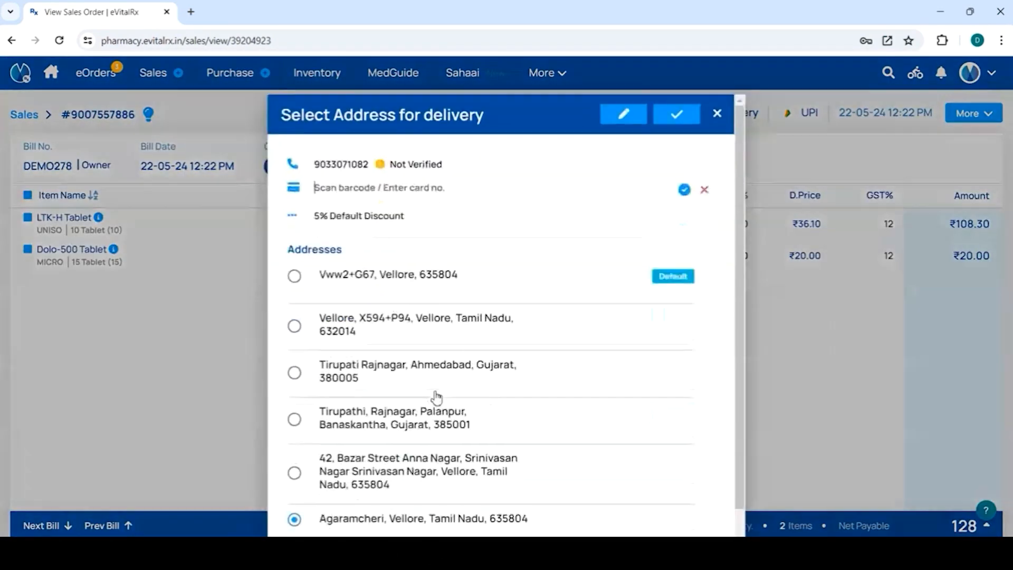
scroll(334, 401, "down", 1)
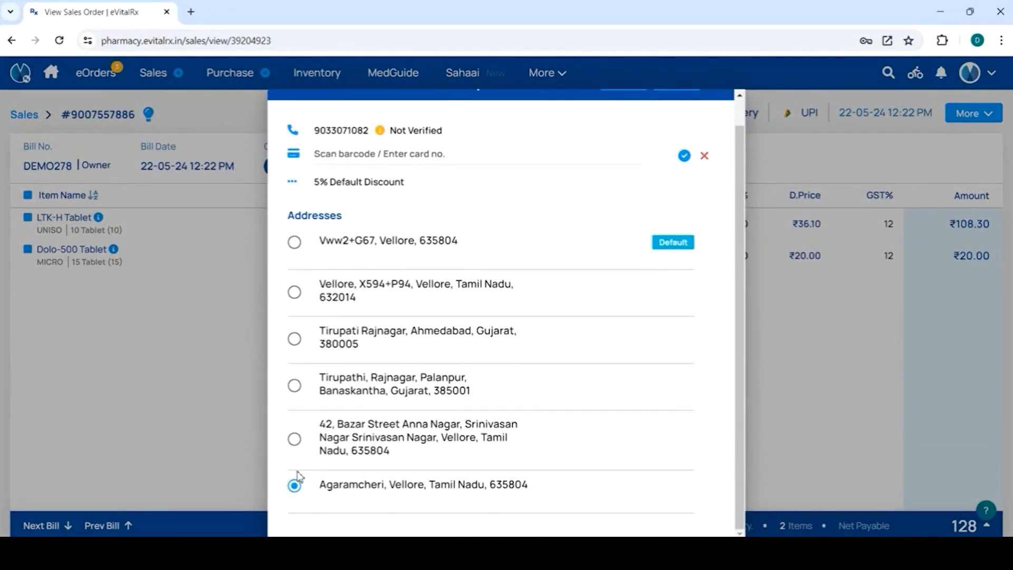
scroll(294, 497, "up", 1)
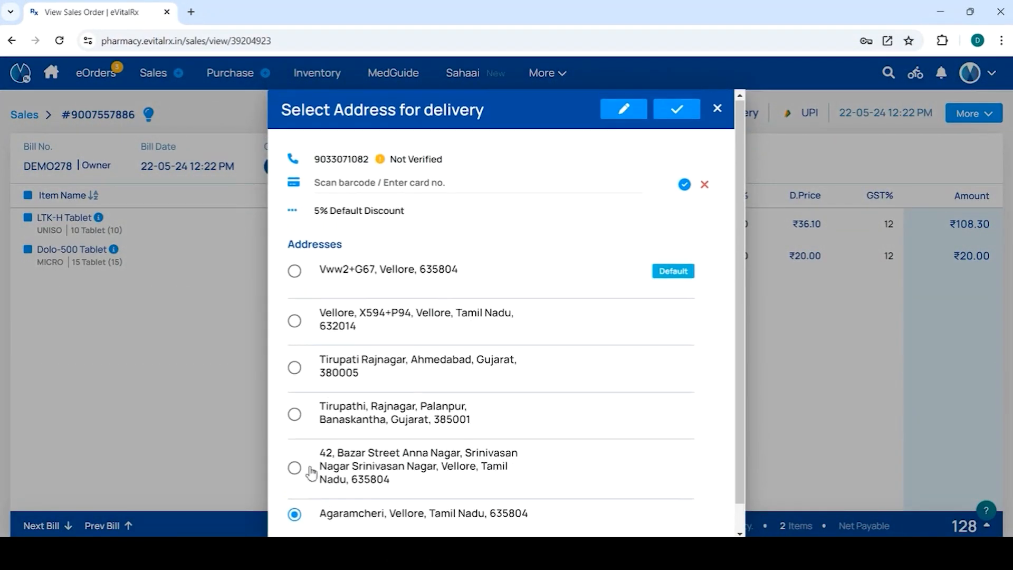
Step: Edit the customer's default address, verify it with the verification code sent to the mobile, and confirm the update
left_click(625, 114)
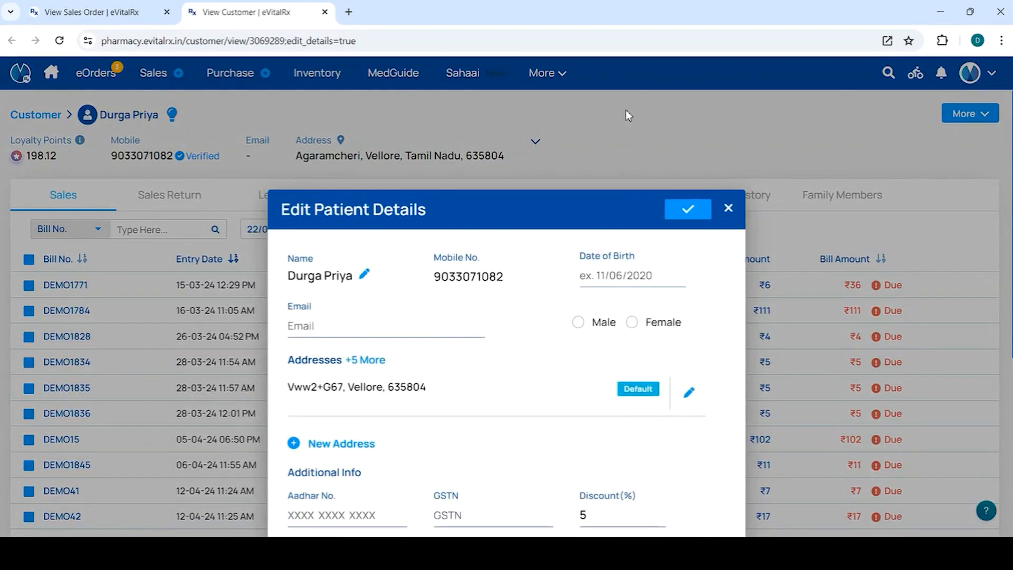
left_click(688, 396)
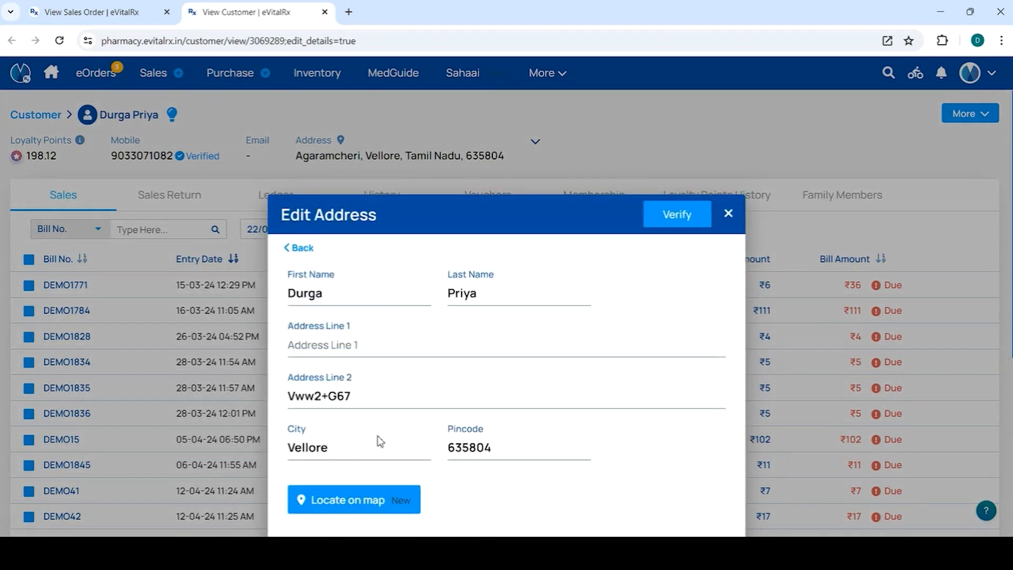
left_click(335, 500)
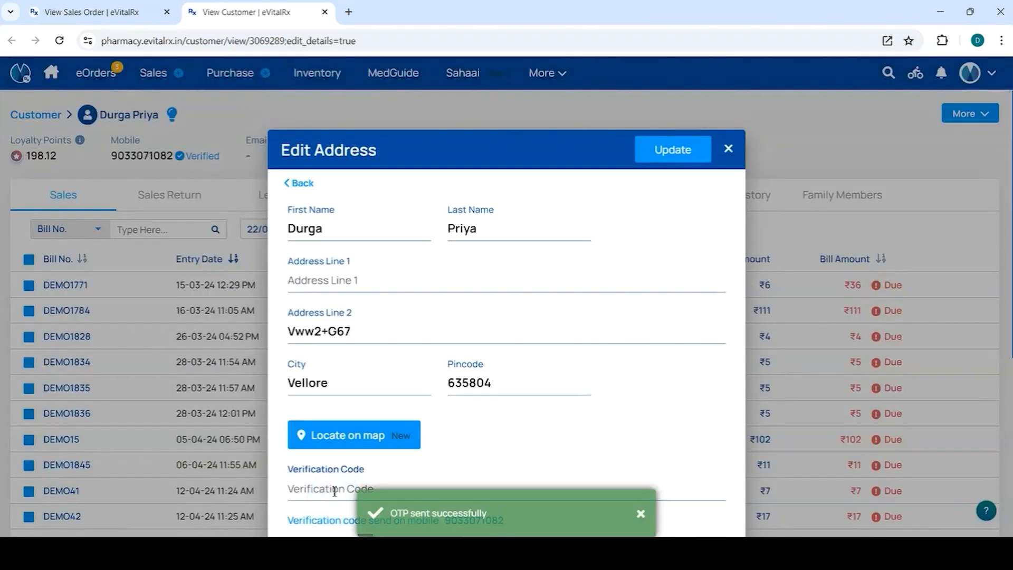
left_click(318, 496)
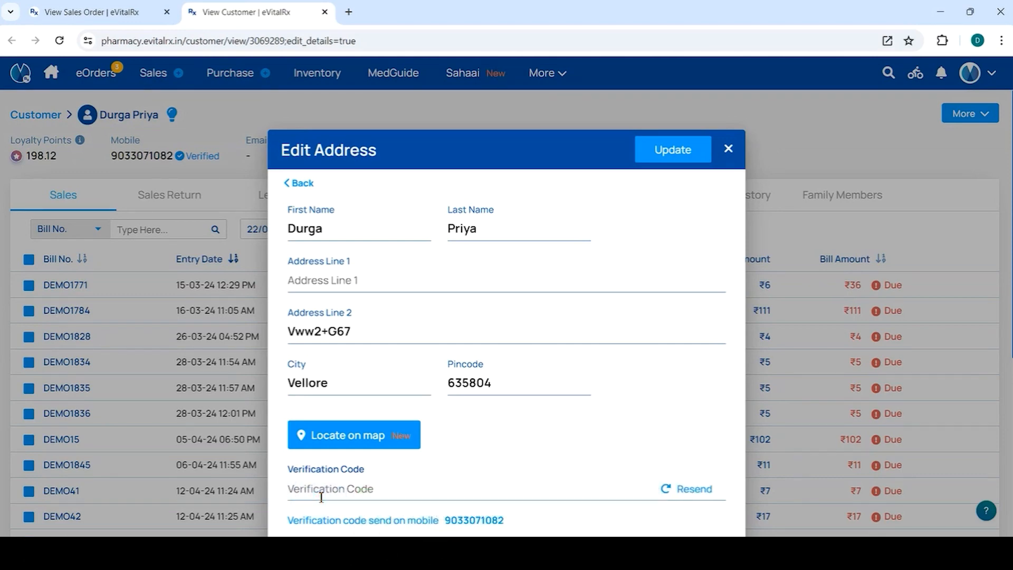
left_click(654, 156)
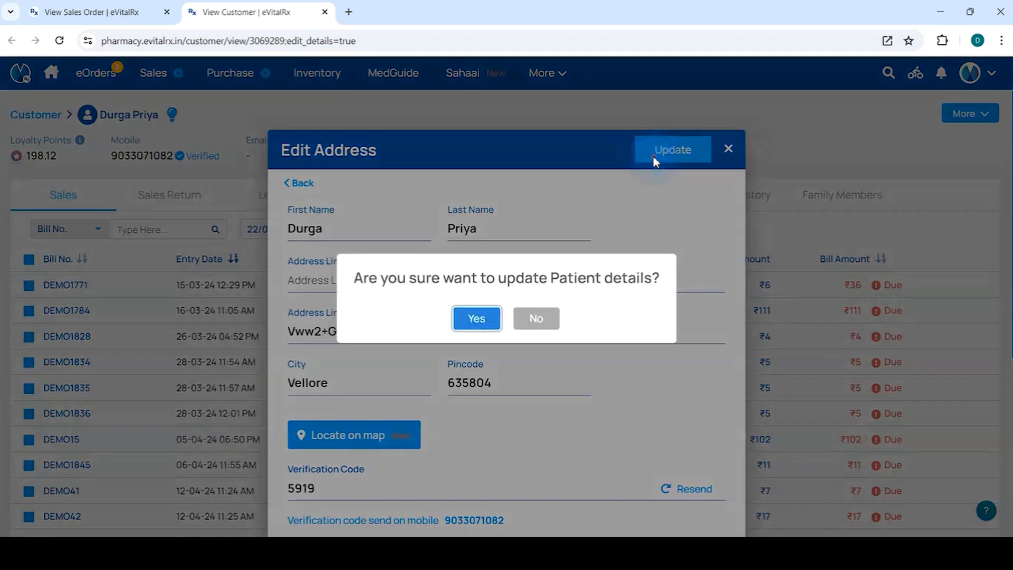
left_click(457, 319)
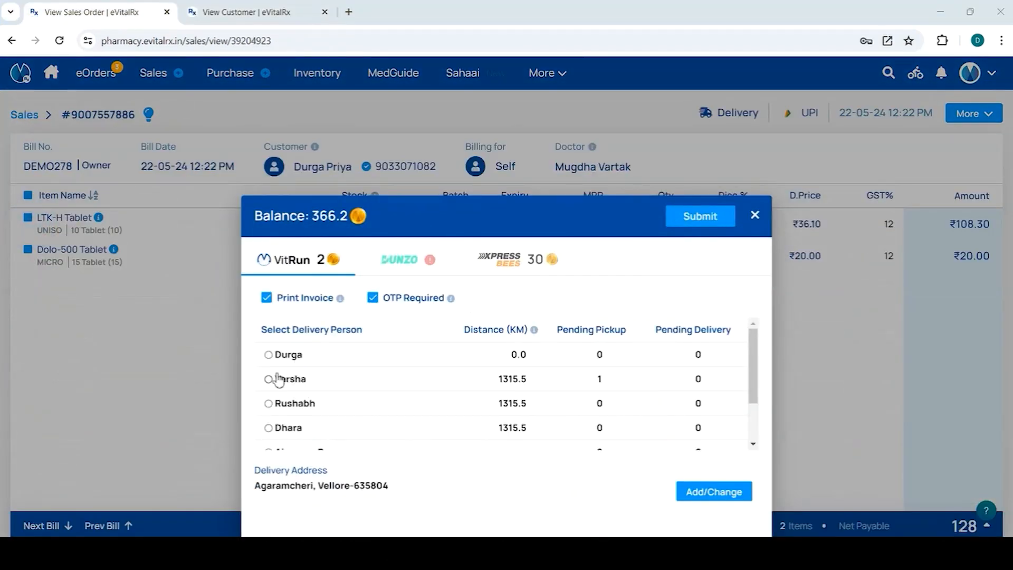
Step: Assign the first listed delivery person on the sales bill, submit the VitRun booking and confirm the delivery route
left_click(268, 355)
left_click(688, 220)
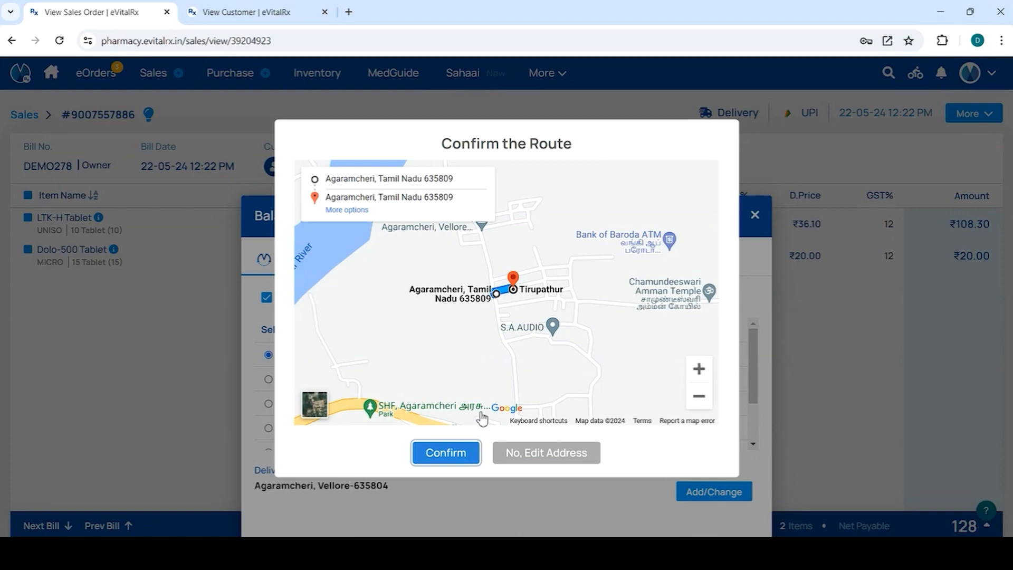
left_click(440, 457)
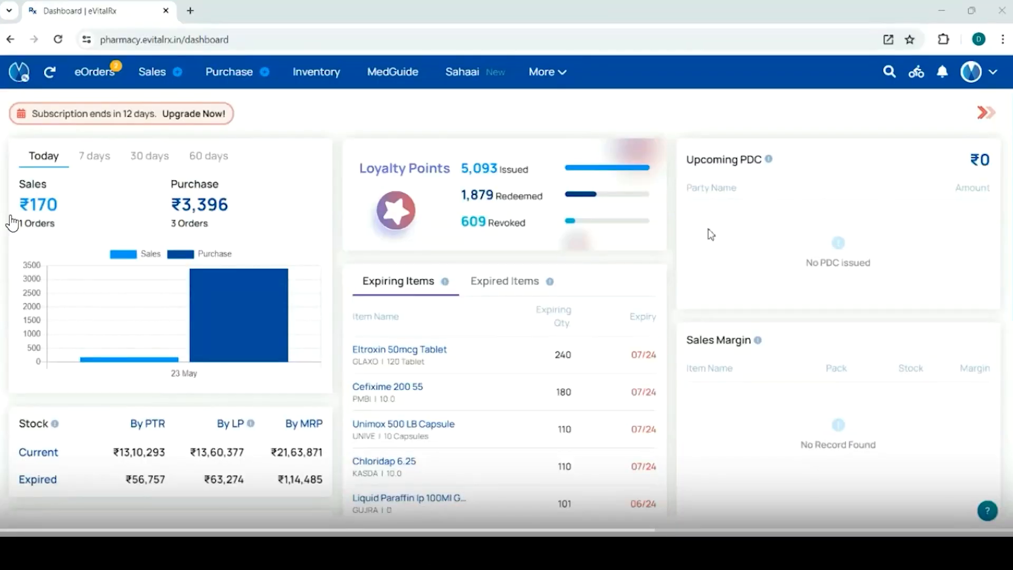
Step: Review the summary of upcoming pick-ups in the delivery overview and close it
left_click(917, 86)
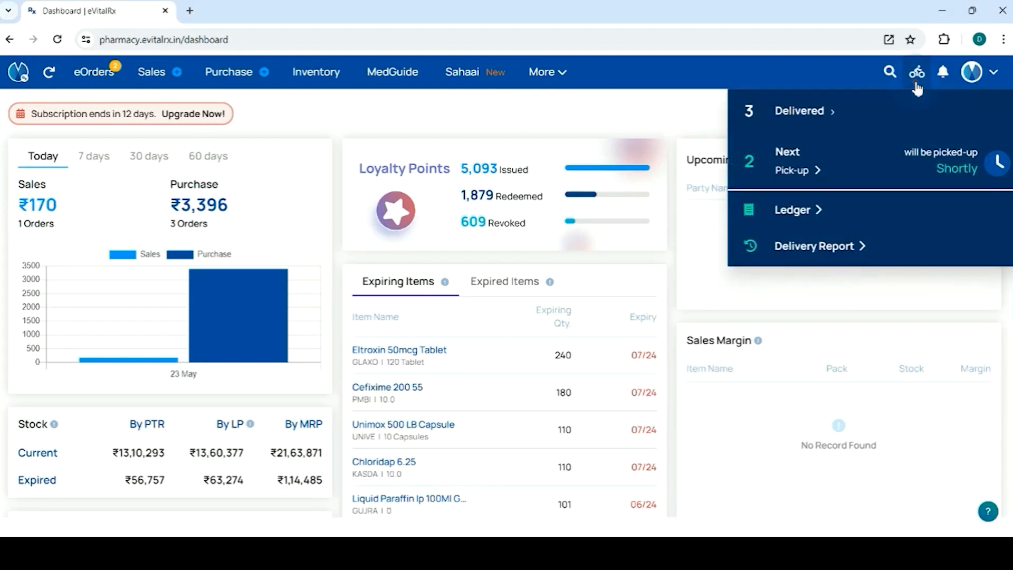
left_click(807, 172)
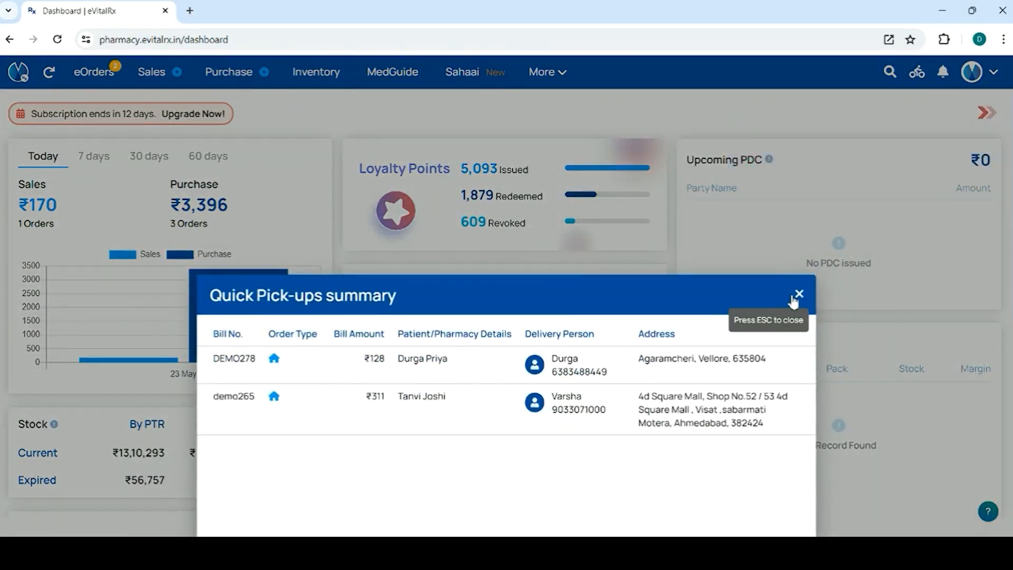
left_click(798, 294)
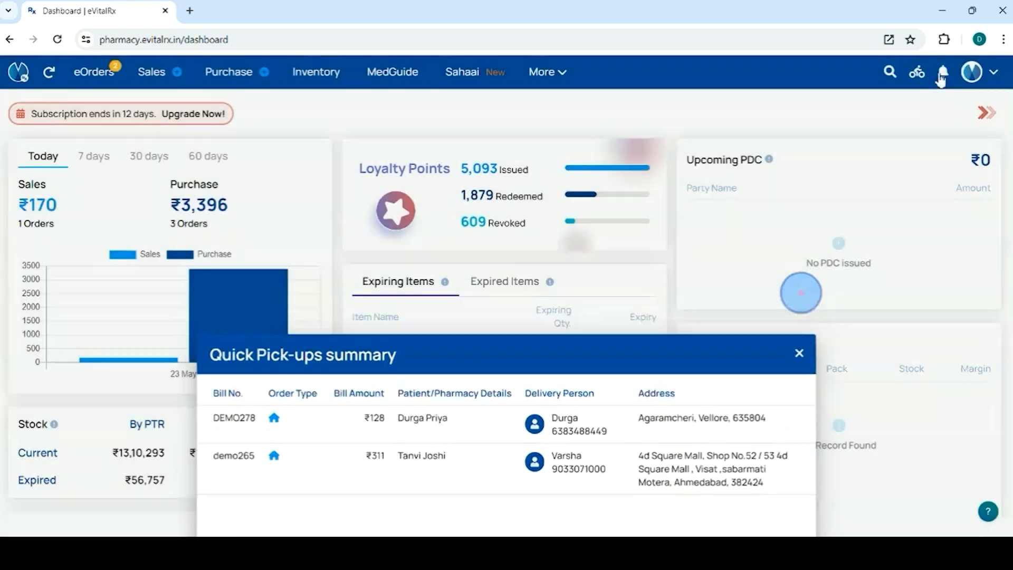
Step: Review the list of delivered orders, then open the delivery ledger to examine the VitalCoin transactions
left_click(918, 76)
left_click(818, 118)
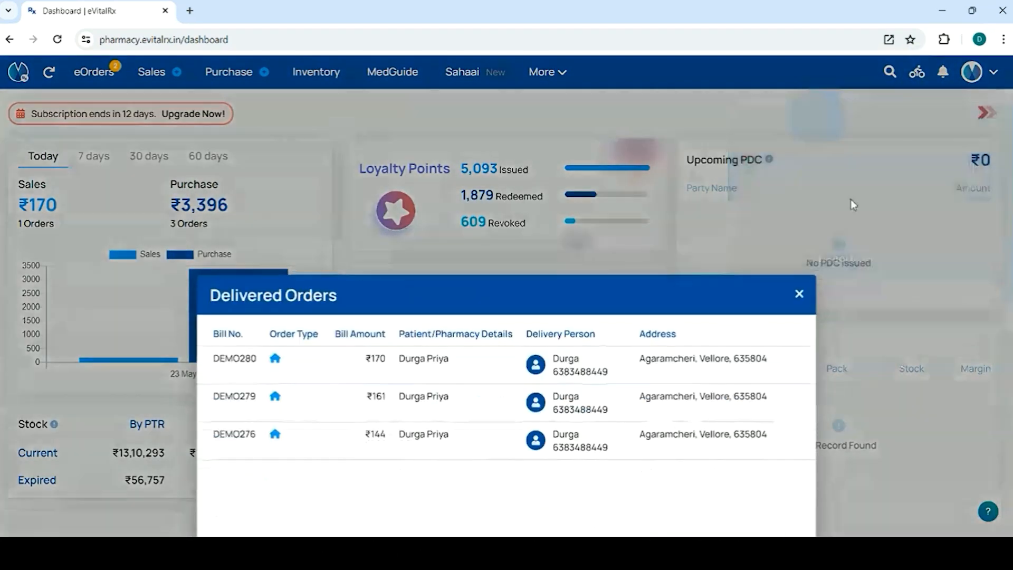
left_click(798, 294)
left_click(916, 74)
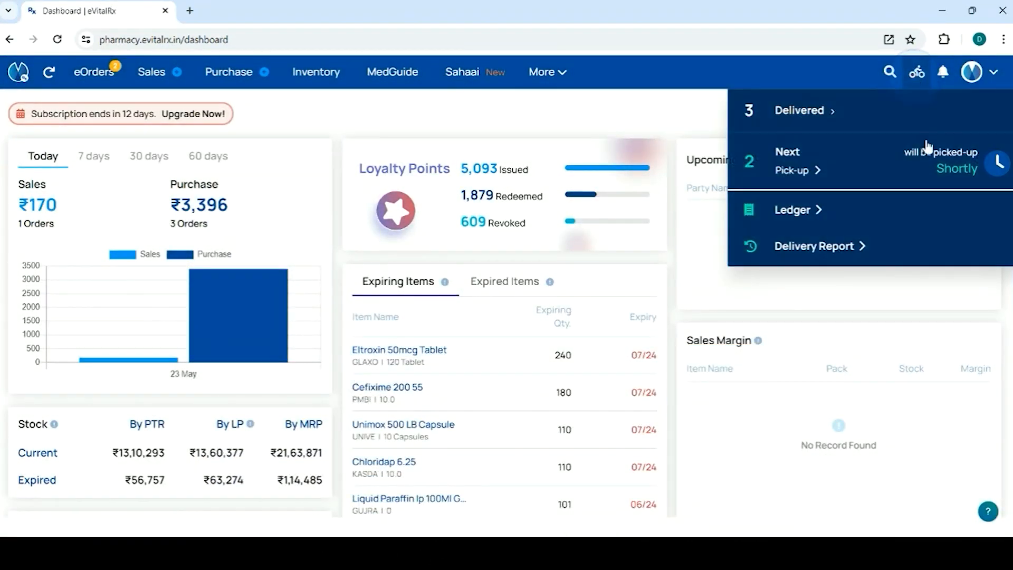
left_click(810, 212)
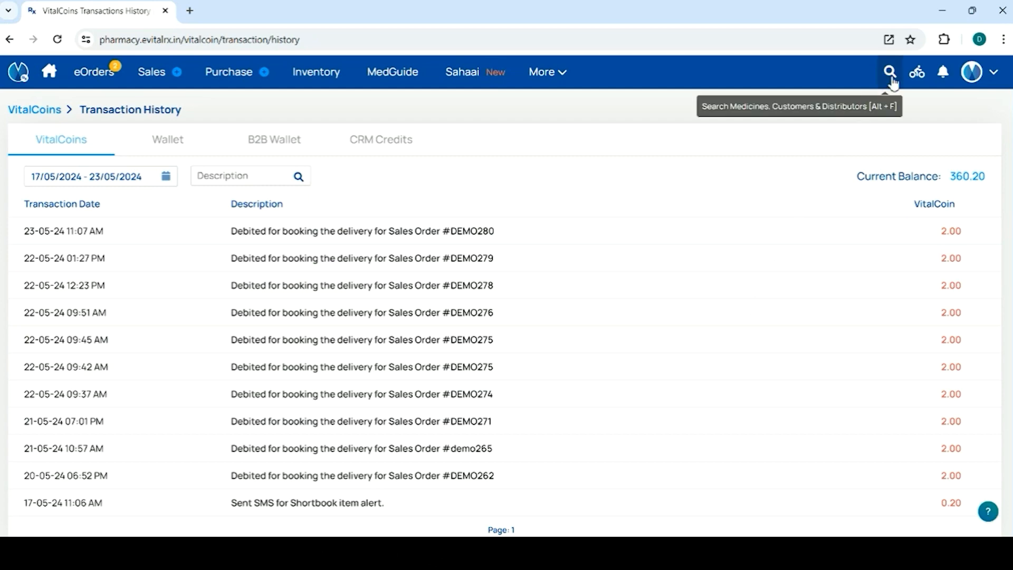
Step: Mark bill DEMO280 as settled in the delivery report and confirm the settlement
left_click(916, 74)
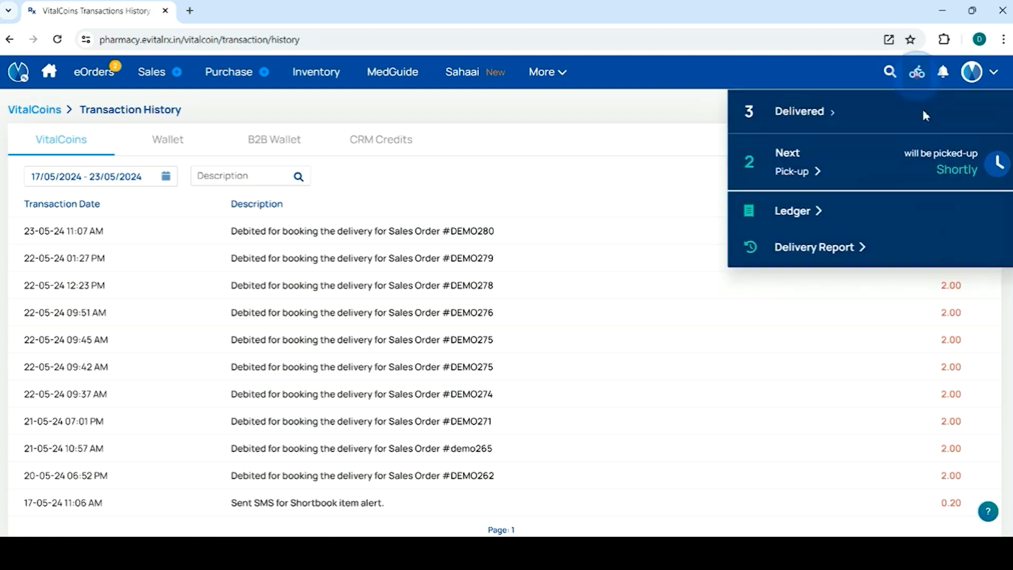
left_click(820, 247)
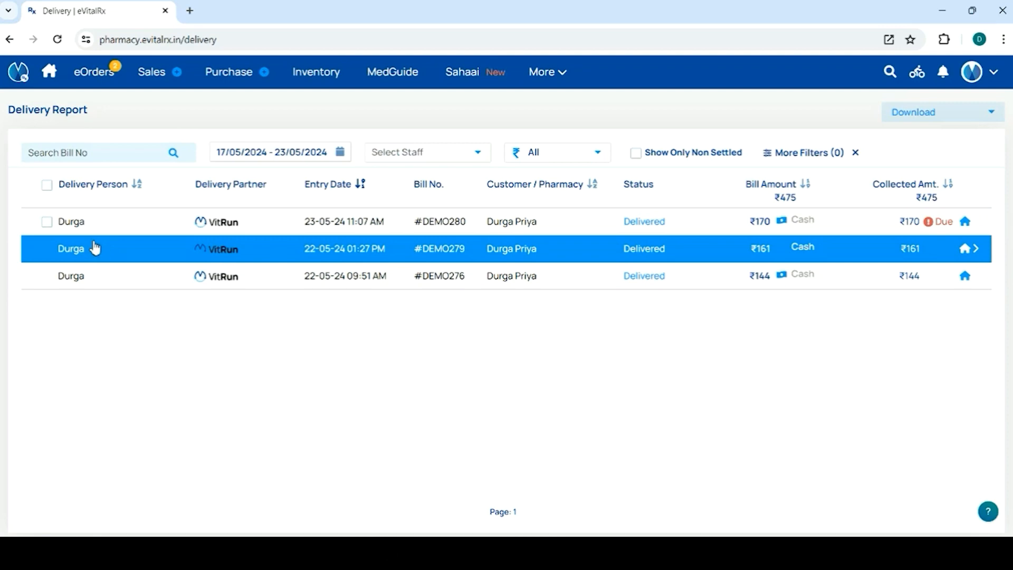
left_click(49, 225)
left_click(43, 223)
left_click(38, 215)
left_click(51, 221)
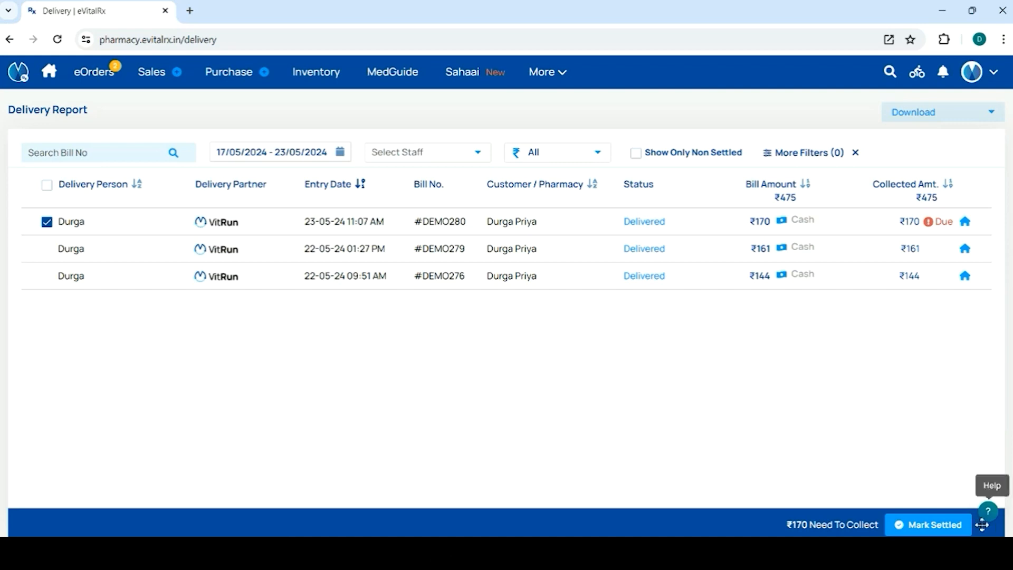
left_click(930, 528)
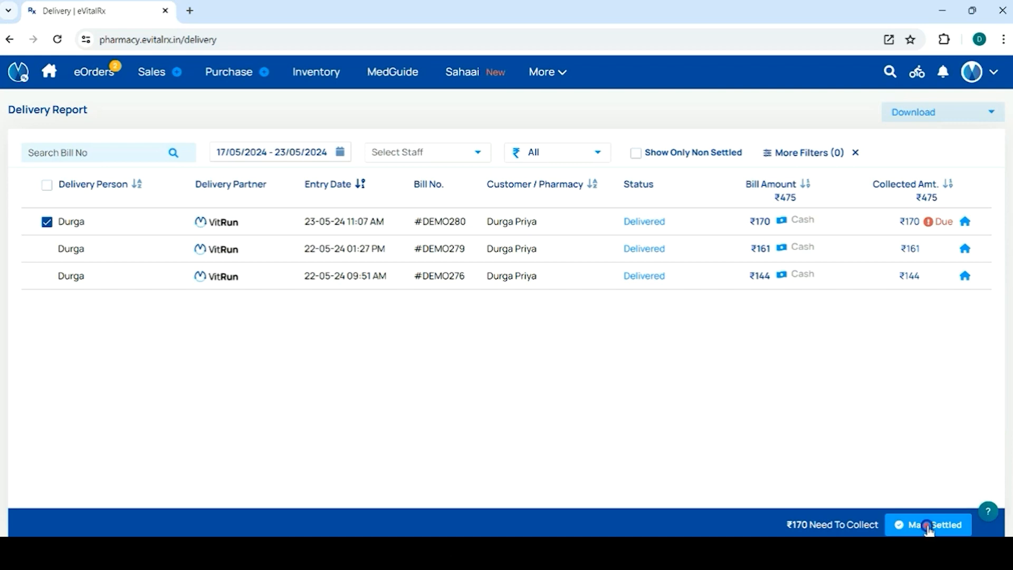
left_click(478, 331)
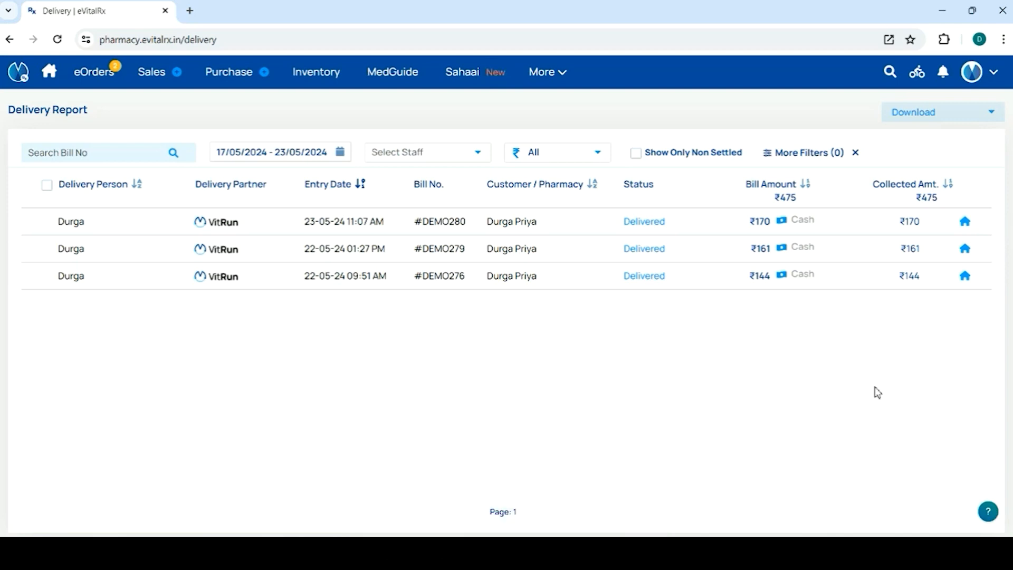
Step: Open the list of sales bills
mouse_move(155, 83)
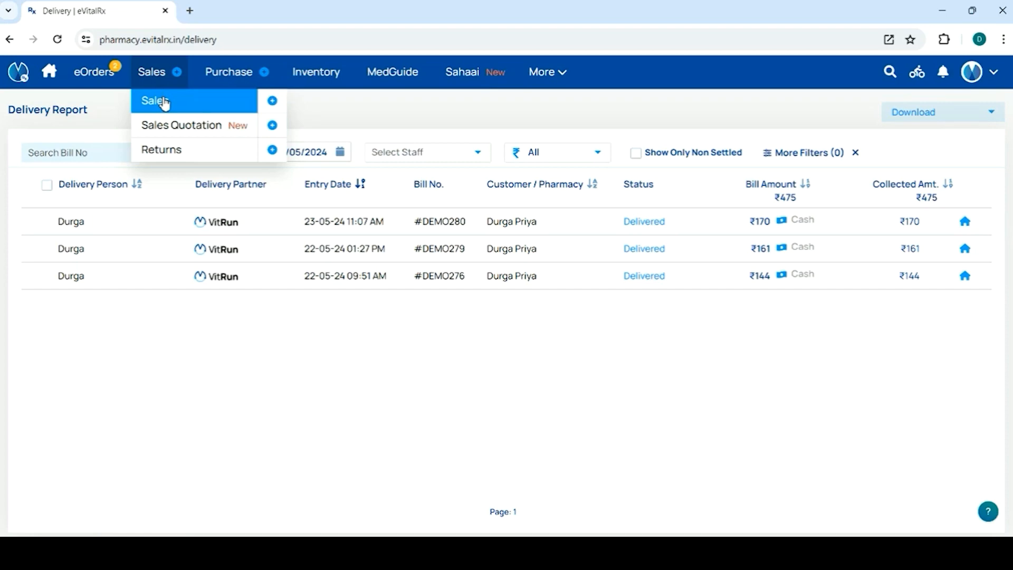
left_click(163, 103)
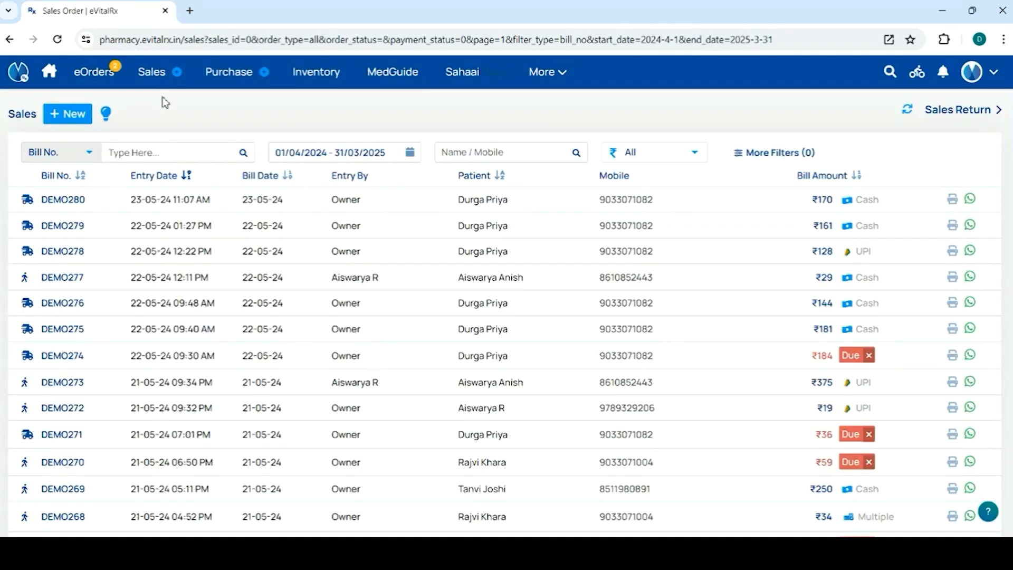